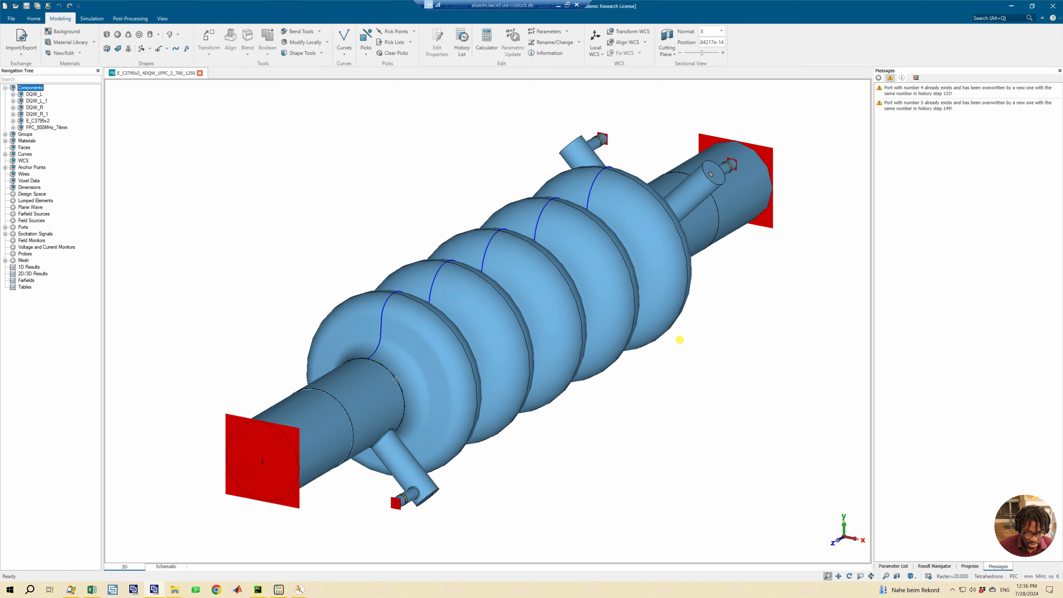
- Expand the FPC_800MHz_74mm component and highlight its coupler subcomponent in the model
{"action": "mouse_move", "coordinate": [396, 379]}
{"action": "left_mouse_down"}
{"action": "mouse_move", "coordinate": [487, 256]}
{"action": "mouse_move", "coordinate": [593, 261]}
{"action": "mouse_move", "coordinate": [479, 268]}
{"action": "mouse_move", "coordinate": [13, 106]}
{"action": "left_mouse_up"}
{"action": "left_click", "coordinate": [13, 127]}
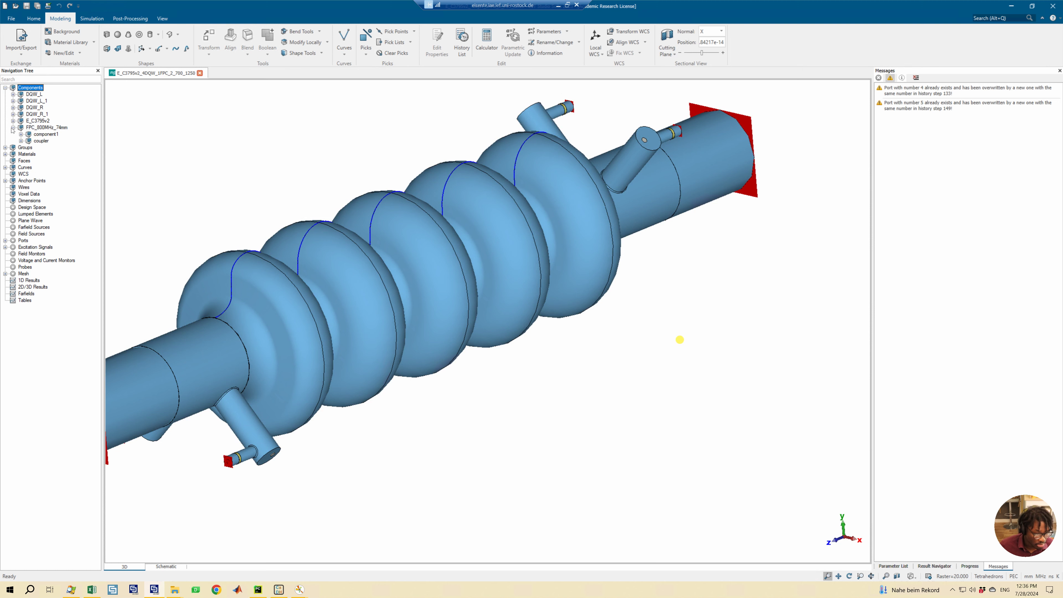
{"action": "left_click", "coordinate": [44, 134]}
{"action": "left_click", "coordinate": [40, 141]}
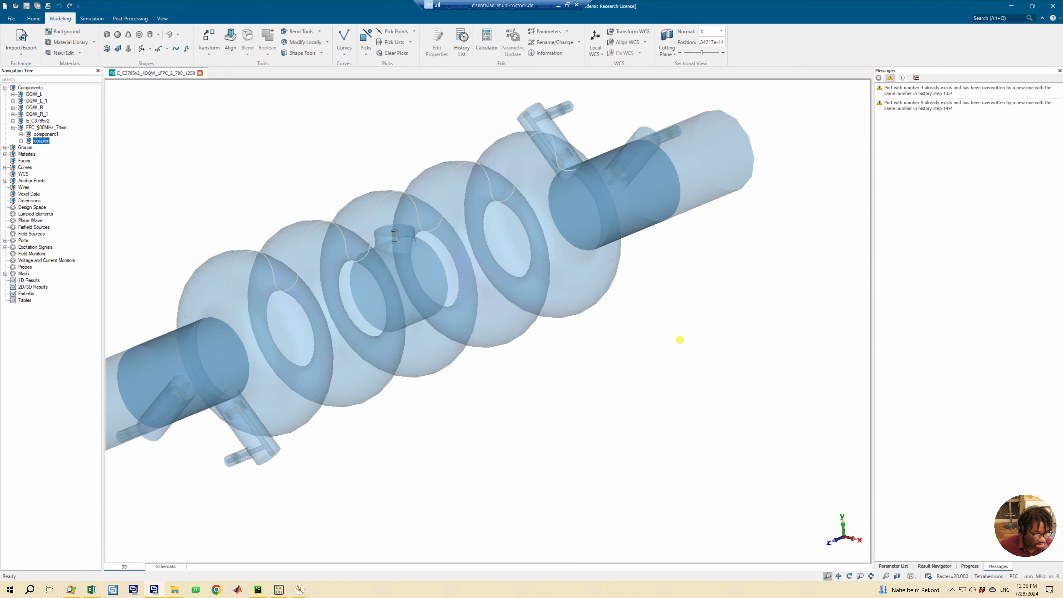
- Highlight component1 of the E_C3795v2 cavity in the model and expand it down to its solid
{"action": "left_click", "coordinate": [46, 127]}
{"action": "left_click", "coordinate": [13, 121]}
{"action": "left_click", "coordinate": [45, 128]}
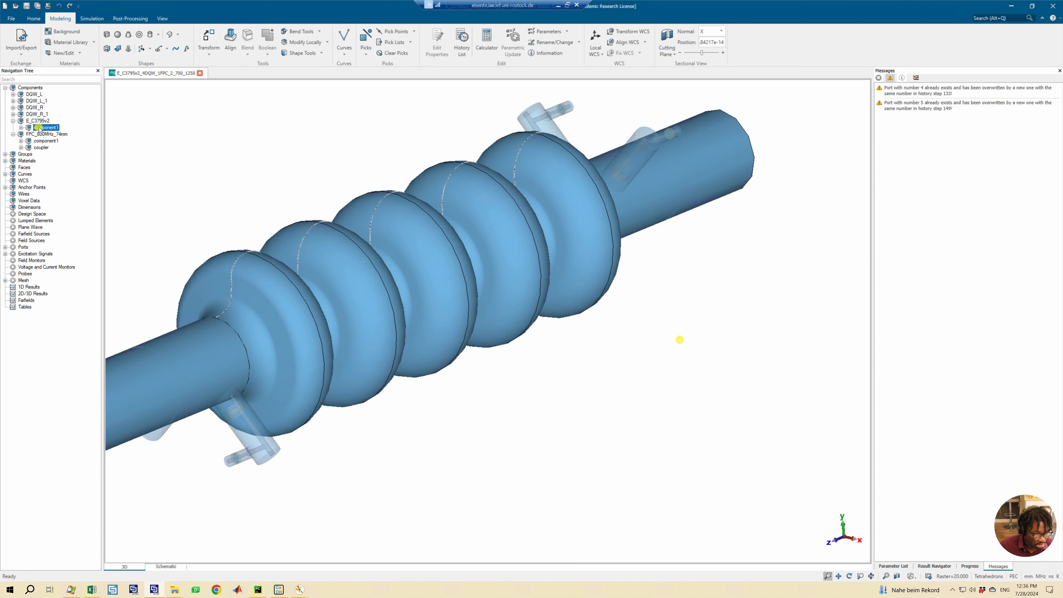
{"action": "double_click", "coordinate": [44, 127]}
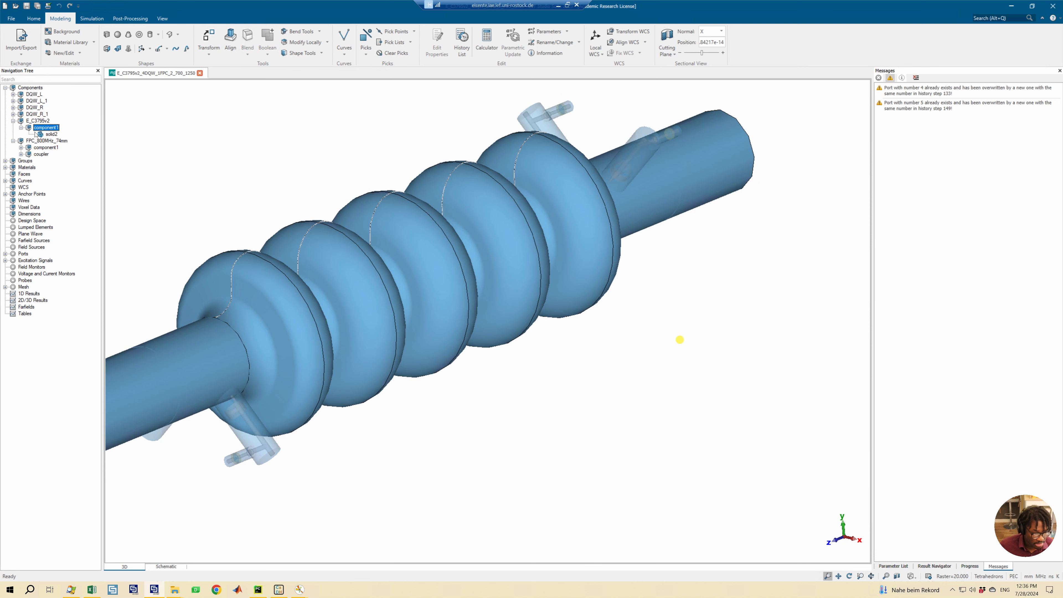
- Inspect the history of the cavity's solid2 and open the external project it was imported from
{"action": "double_click", "coordinate": [50, 134]}
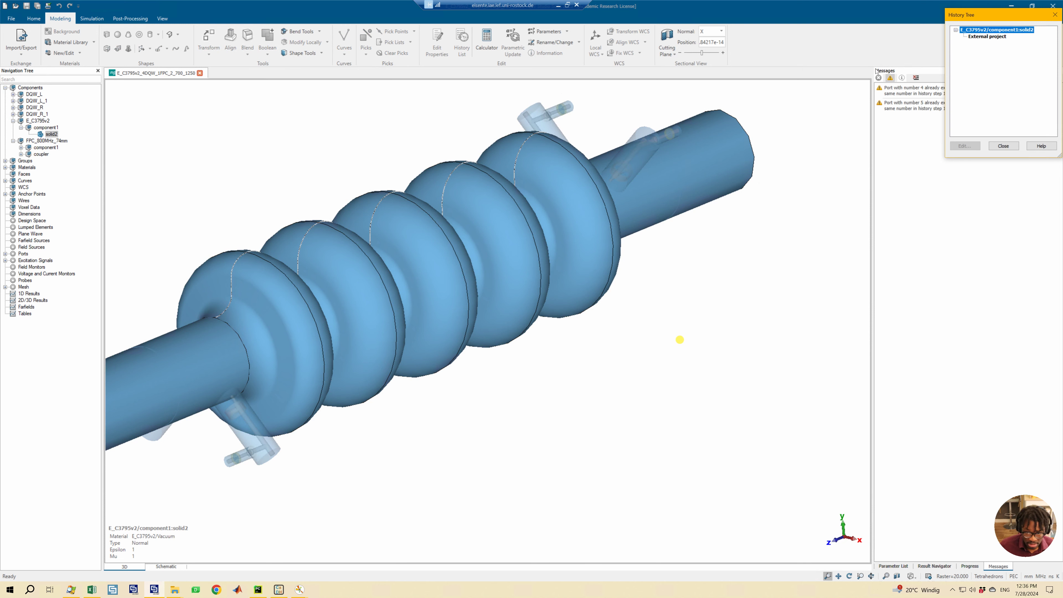
{"action": "left_click", "coordinate": [984, 37]}
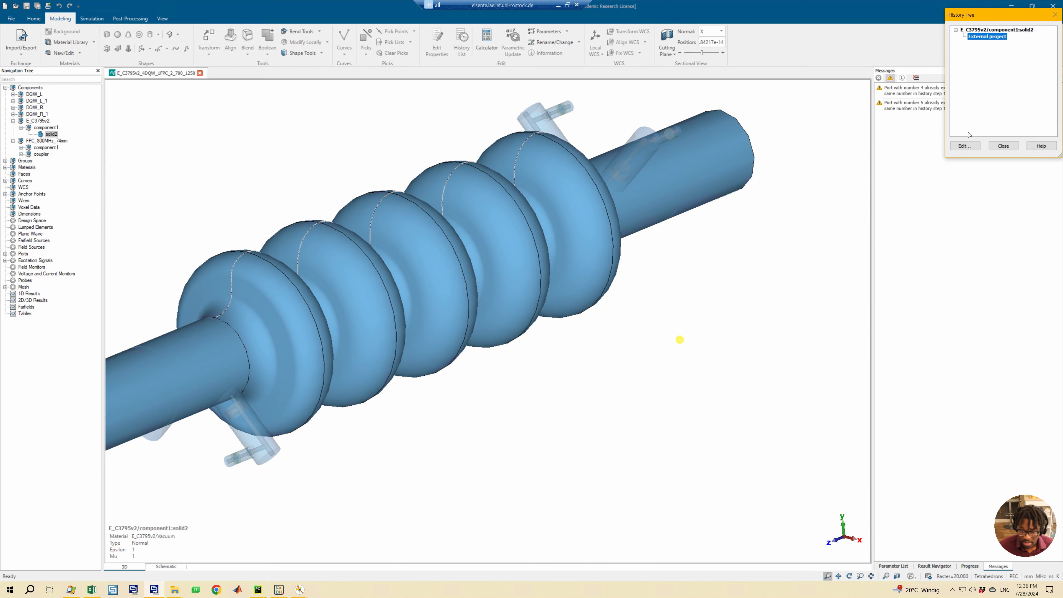
{"action": "left_click", "coordinate": [1003, 146]}
{"action": "double_click", "coordinate": [51, 134]}
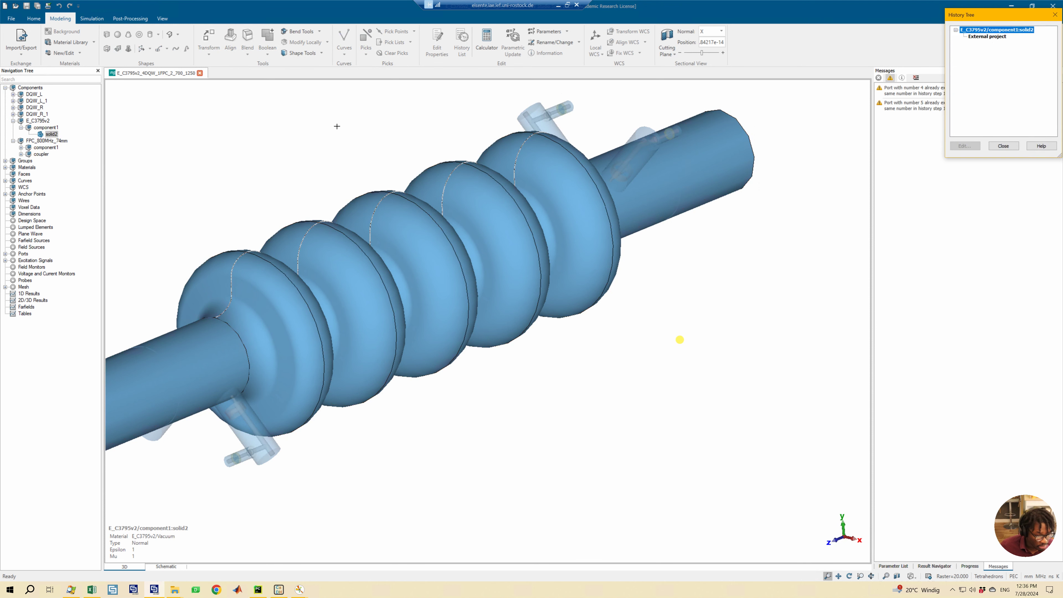
{"action": "double_click", "coordinate": [987, 36]}
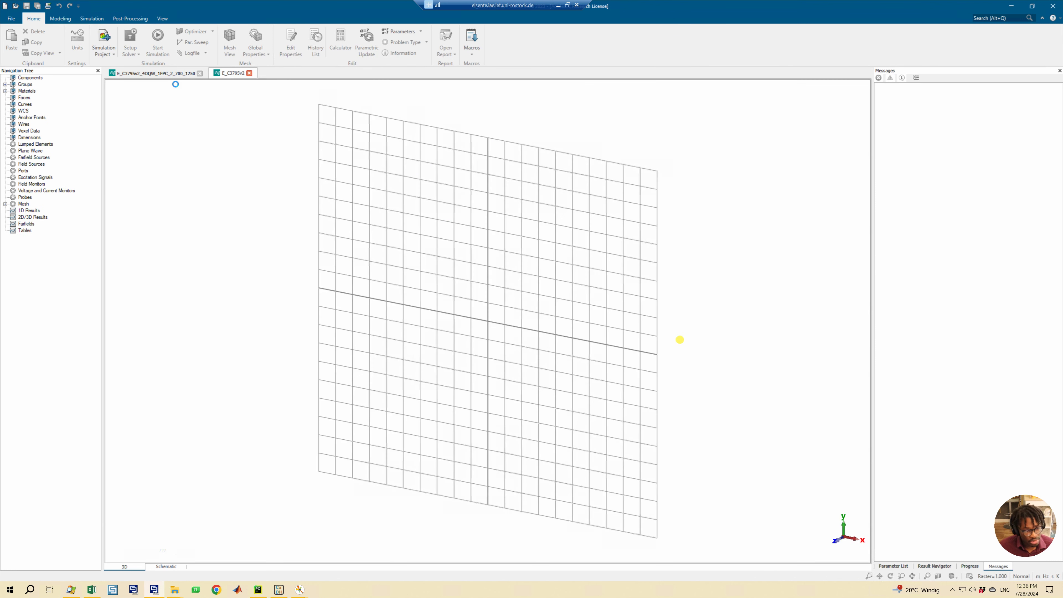
- Return to the E_C3795v2_4DQW_1FPC_2_700_1250 project and bring the whole cavity into view
{"action": "left_click", "coordinate": [173, 74]}
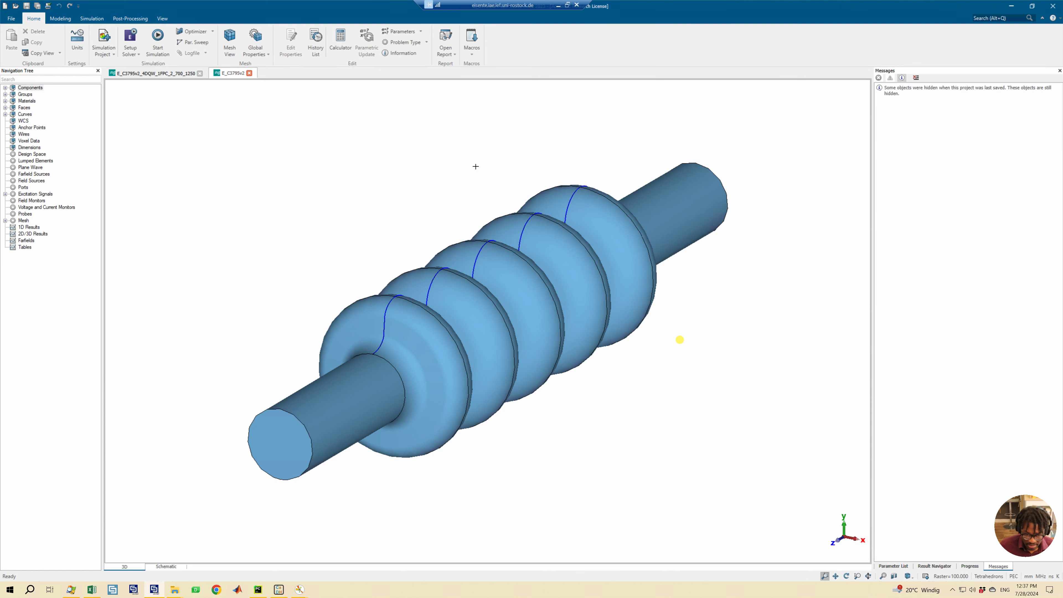
{"action": "left_click", "coordinate": [167, 74]}
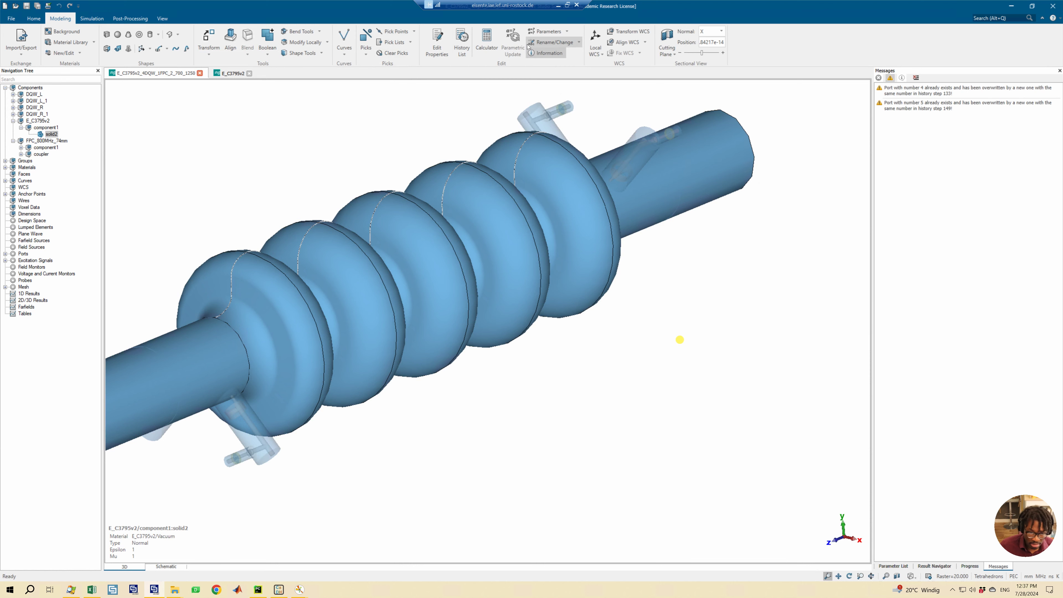
{"action": "scroll", "coordinate": [477, 239], "scroll_direction": "down", "scroll_amount": 2}
{"action": "middle_click_drag", "start_coordinate": [478, 239], "coordinate": [519, 237]}
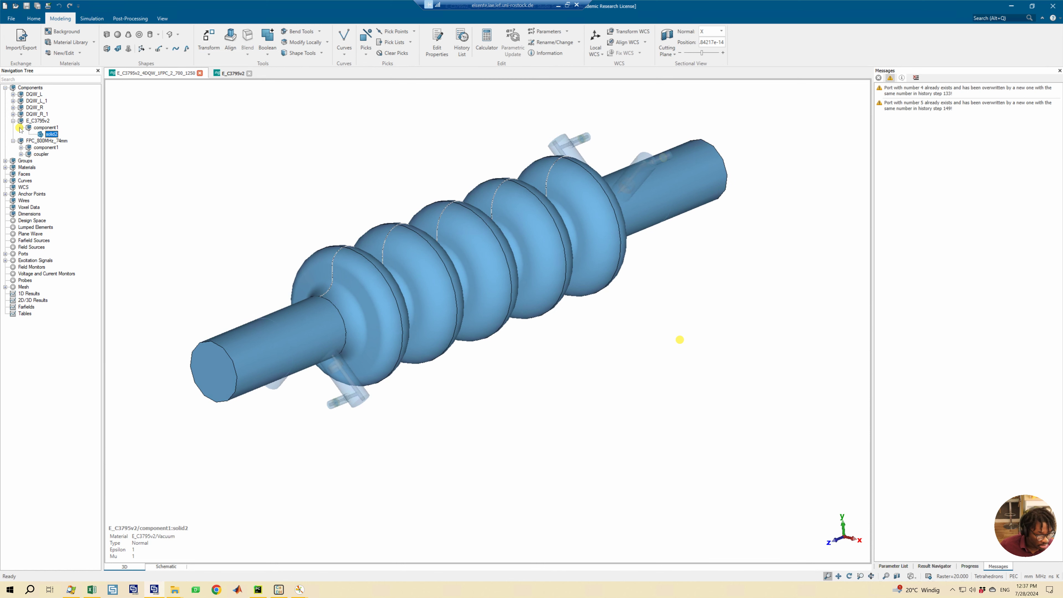
- Collapse the cavity component, expand DQW_R_1 and display the history of its ceramic solid
{"action": "left_click", "coordinate": [20, 127]}
{"action": "left_click", "coordinate": [13, 120]}
{"action": "left_click", "coordinate": [13, 114]}
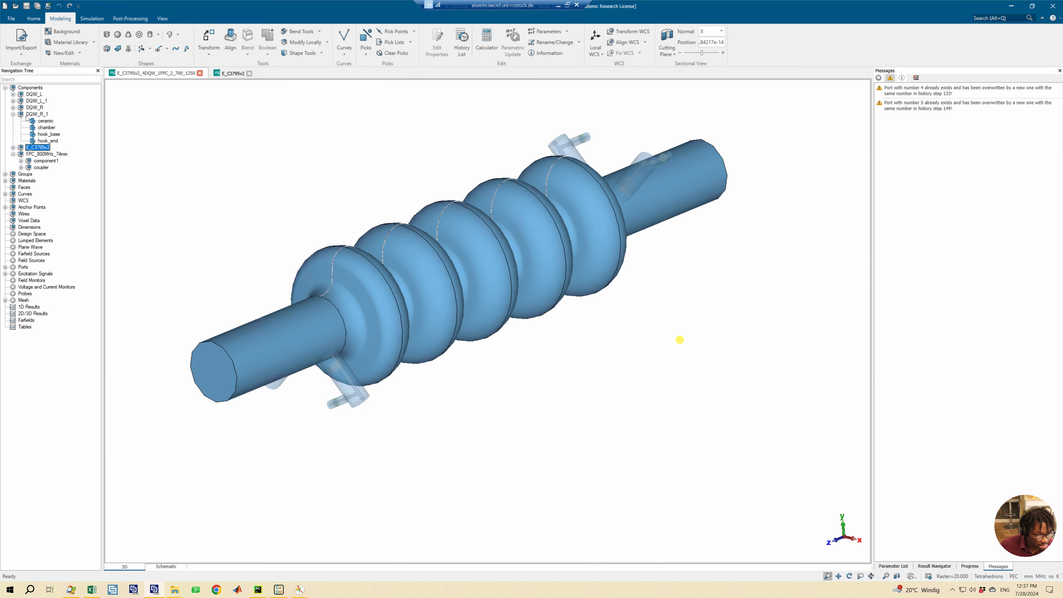
{"action": "left_click", "coordinate": [45, 120]}
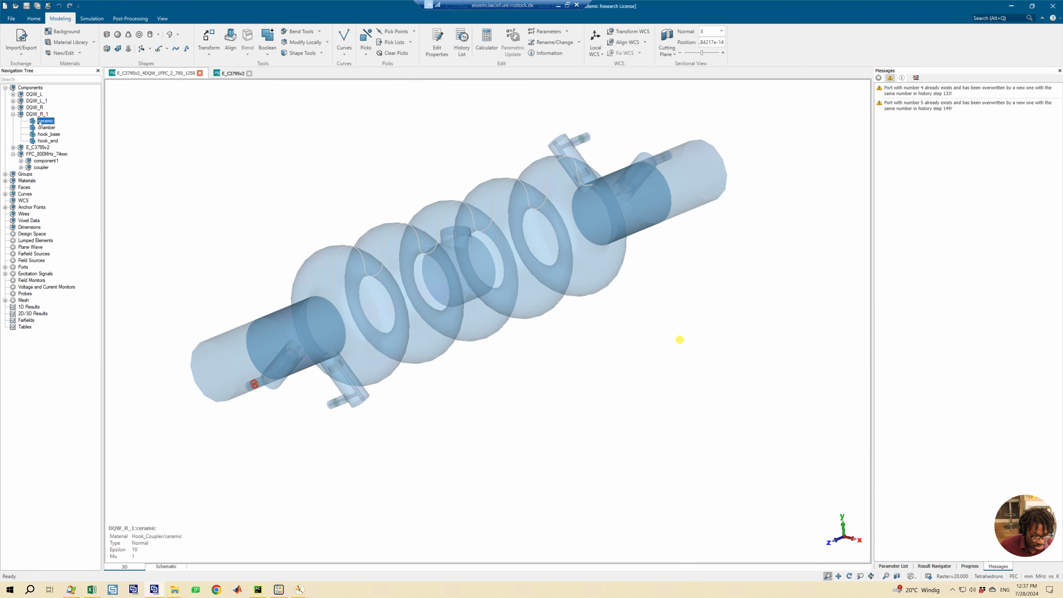
{"action": "double_click", "coordinate": [50, 121]}
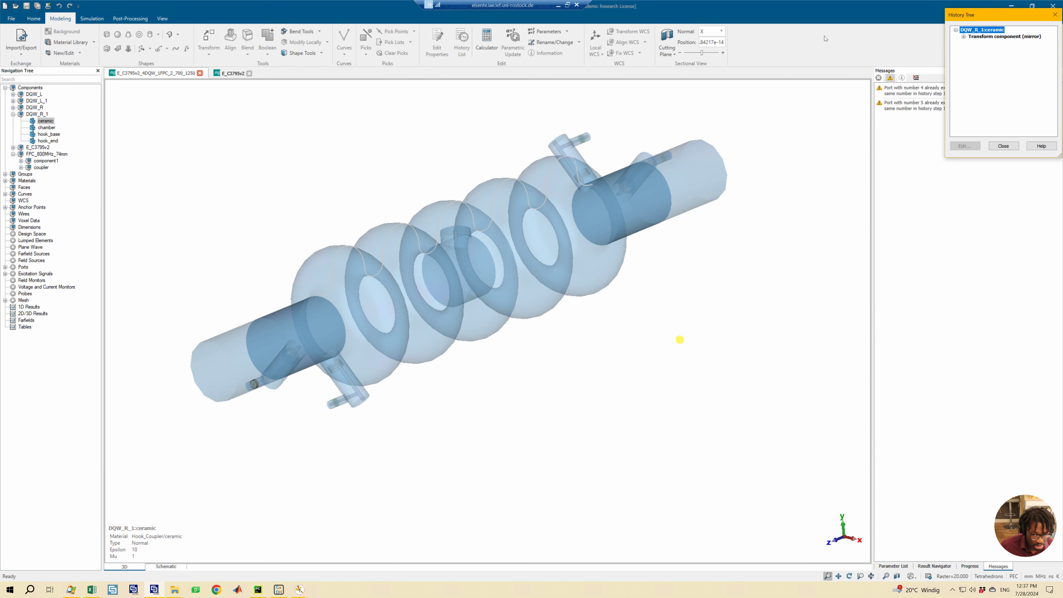
{"action": "left_click_drag", "start_coordinate": [977, 15], "coordinate": [724, 115]}
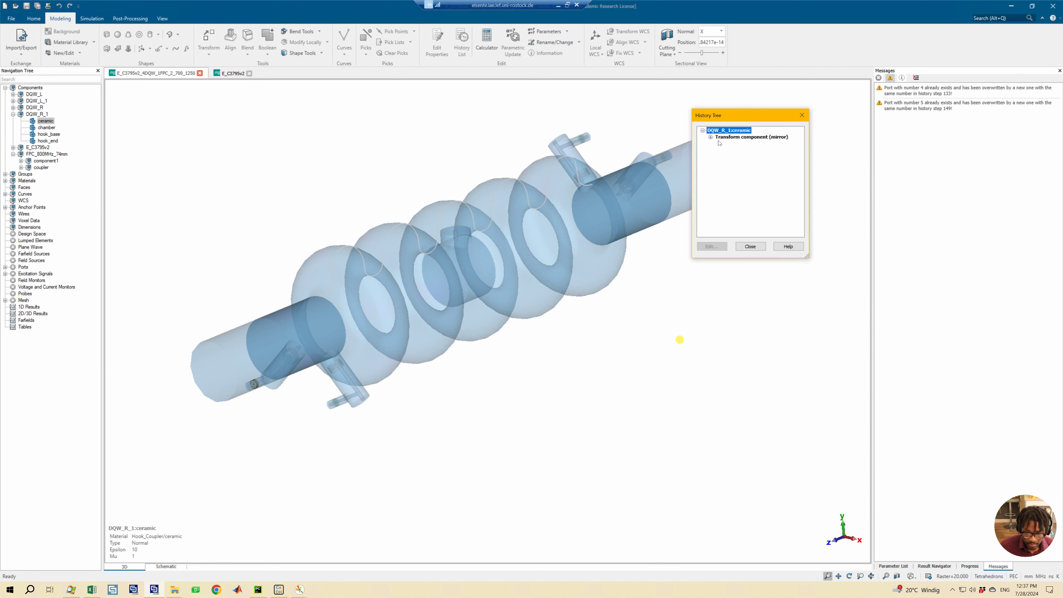
- Examine the operations inside the ceramic's mirror transform, view a cylinder definition's parameters, and close the history without changes
{"action": "left_click", "coordinate": [711, 137]}
{"action": "scroll", "coordinate": [724, 204], "scroll_direction": "down", "scroll_amount": 4}
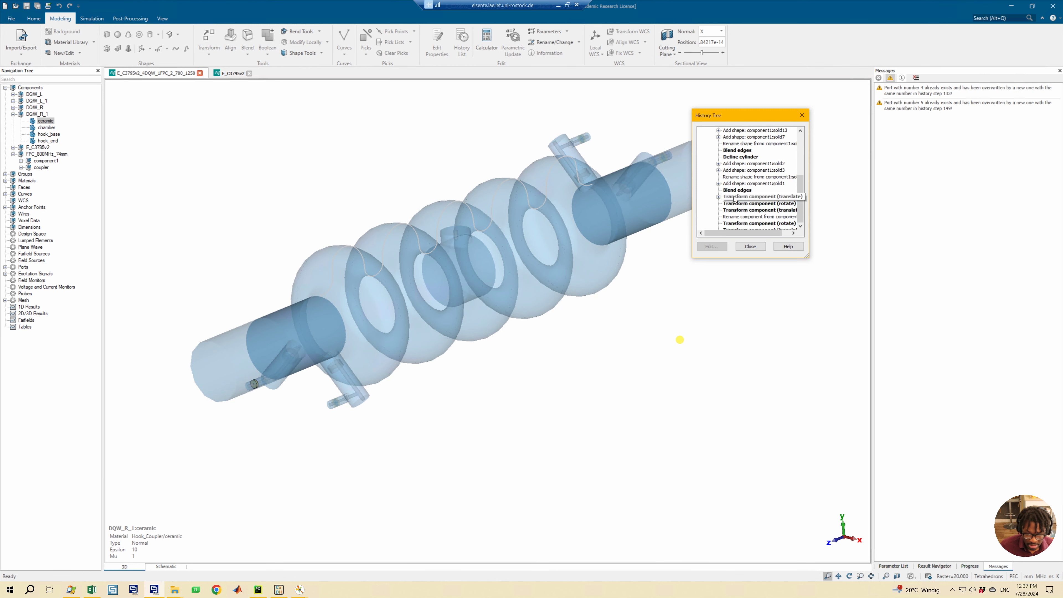
{"action": "scroll", "coordinate": [739, 179], "scroll_direction": "up", "scroll_amount": 5}
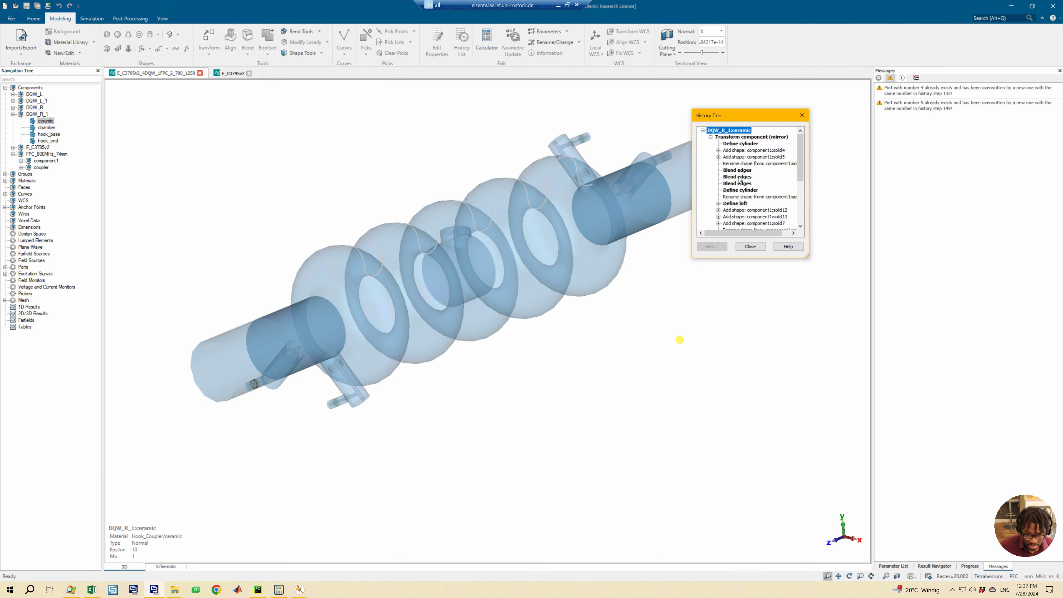
{"action": "double_click", "coordinate": [726, 151]}
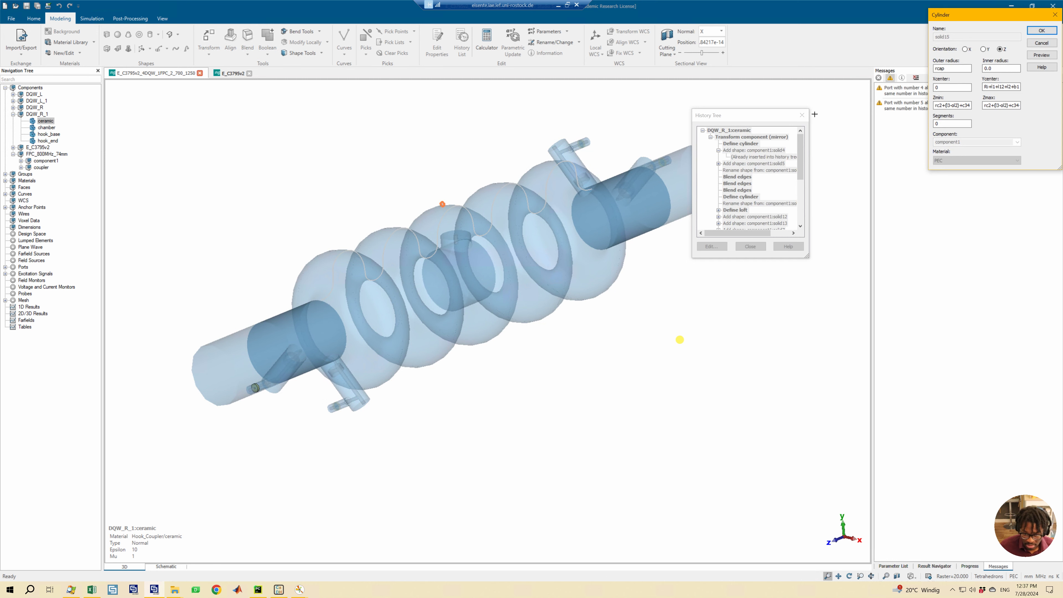
{"action": "left_click", "coordinate": [1055, 14]}
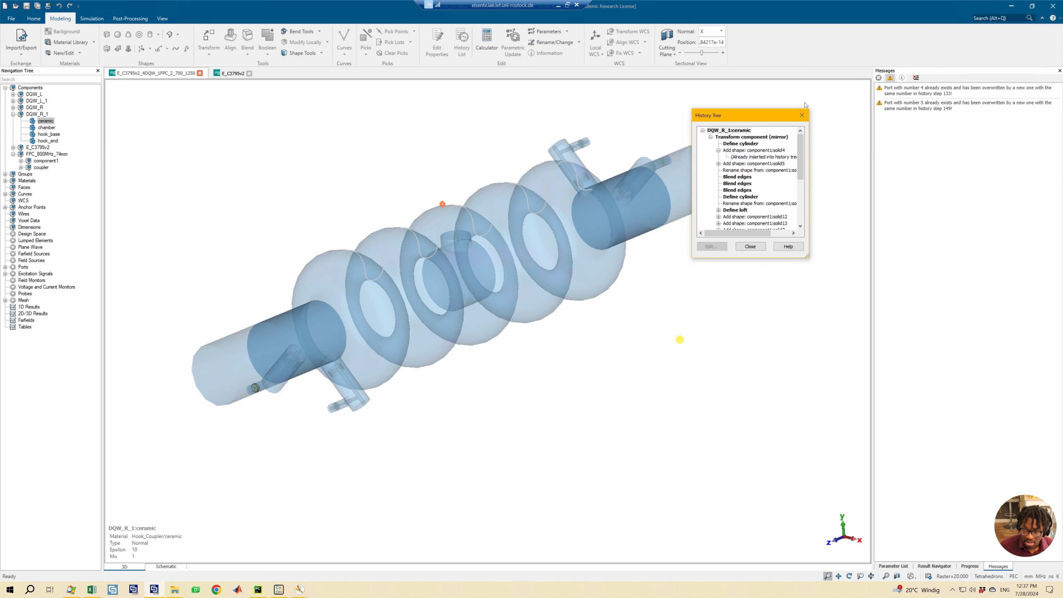
{"action": "left_click", "coordinate": [801, 115]}
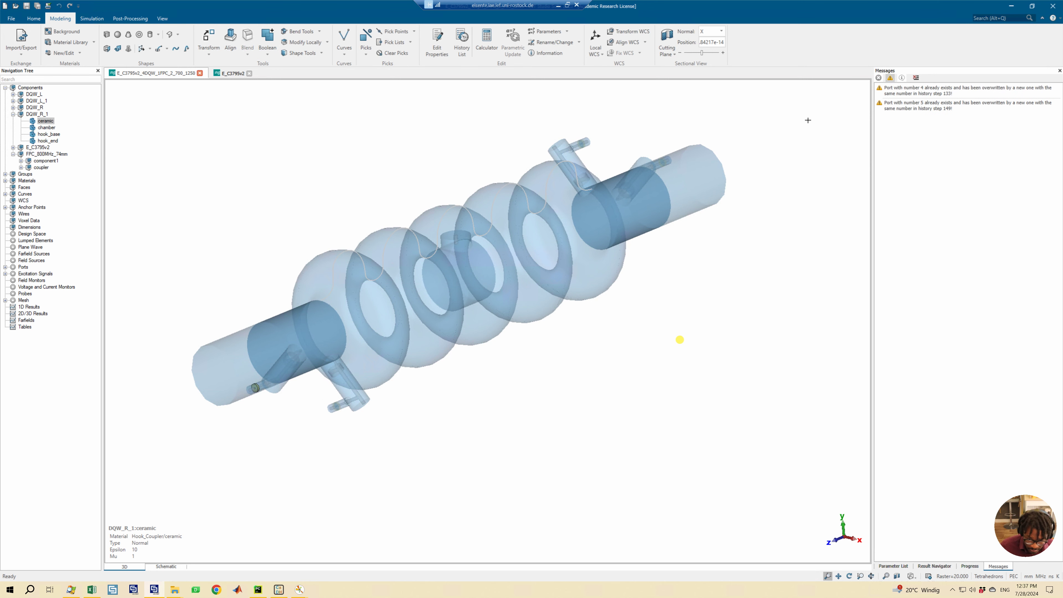
- Collapse the expanded components and open the project's full modeling history list over the model
{"action": "double_click", "coordinate": [20, 113]}
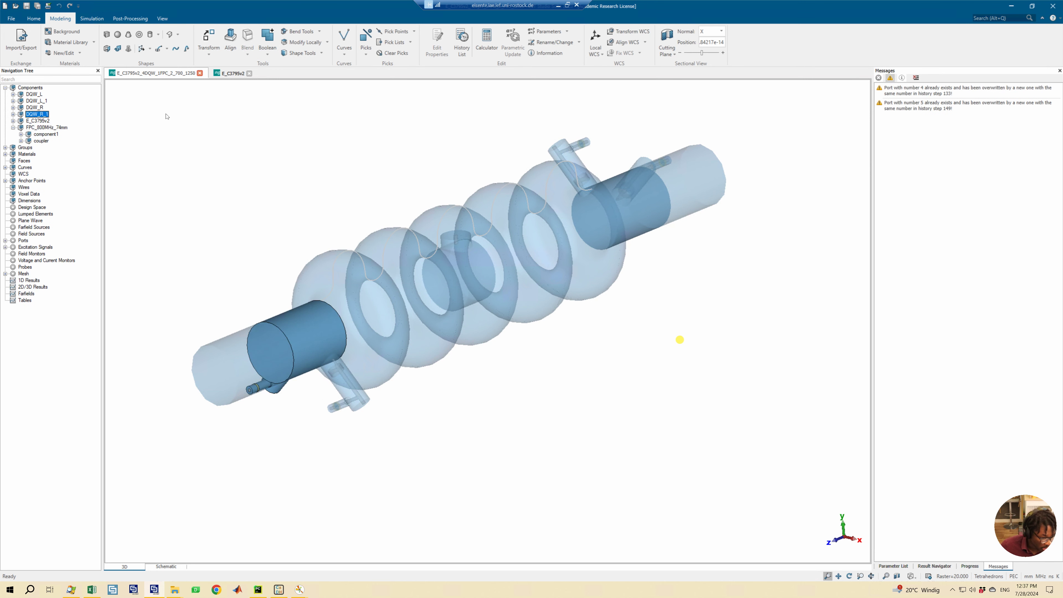
{"action": "left_click", "coordinate": [13, 128]}
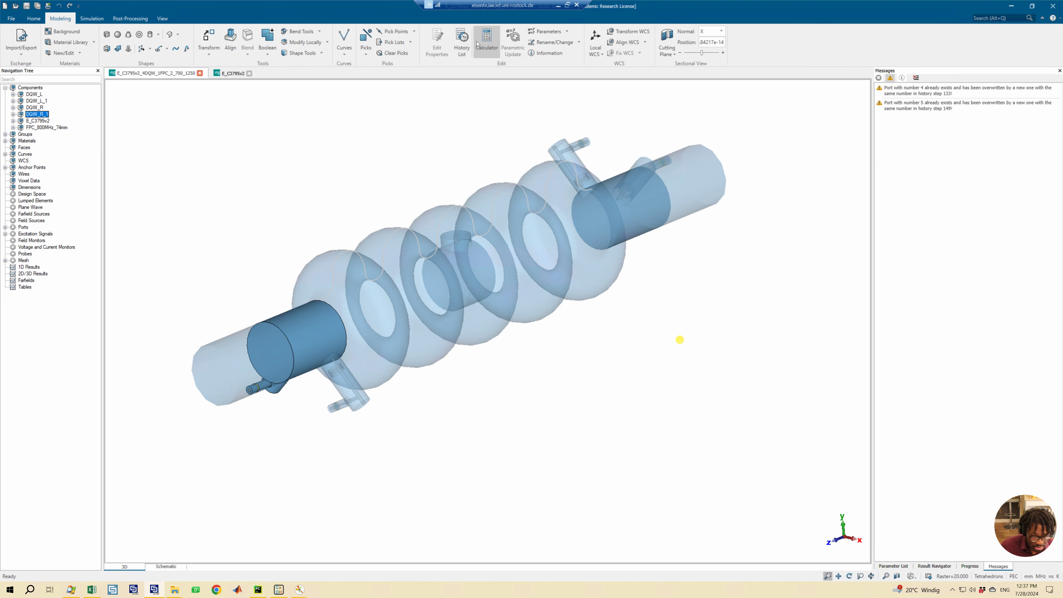
{"action": "left_click", "coordinate": [461, 42]}
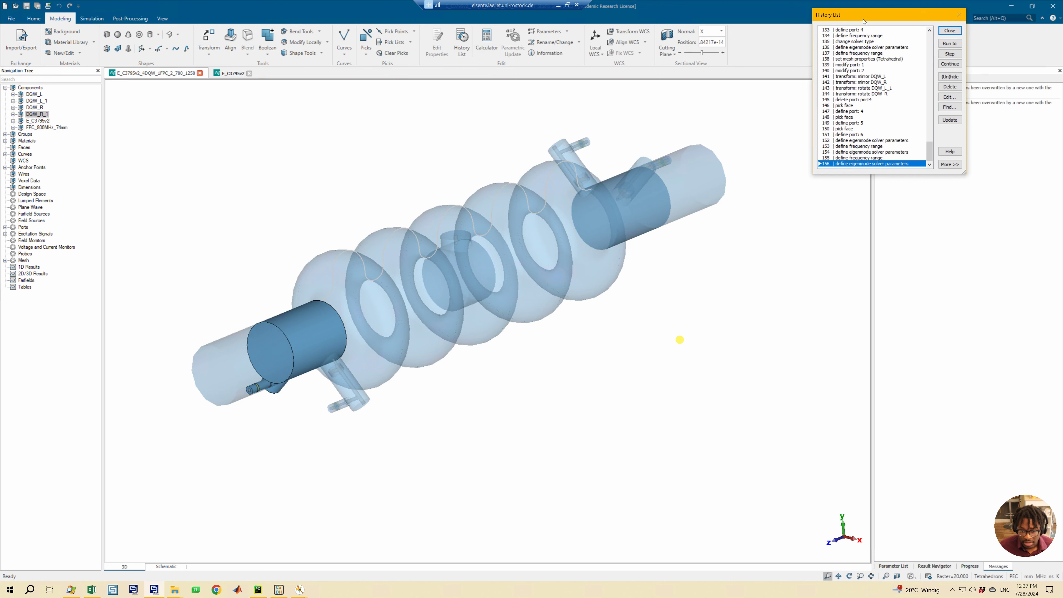
{"action": "left_click_drag", "start_coordinate": [862, 19], "coordinate": [507, 205]}
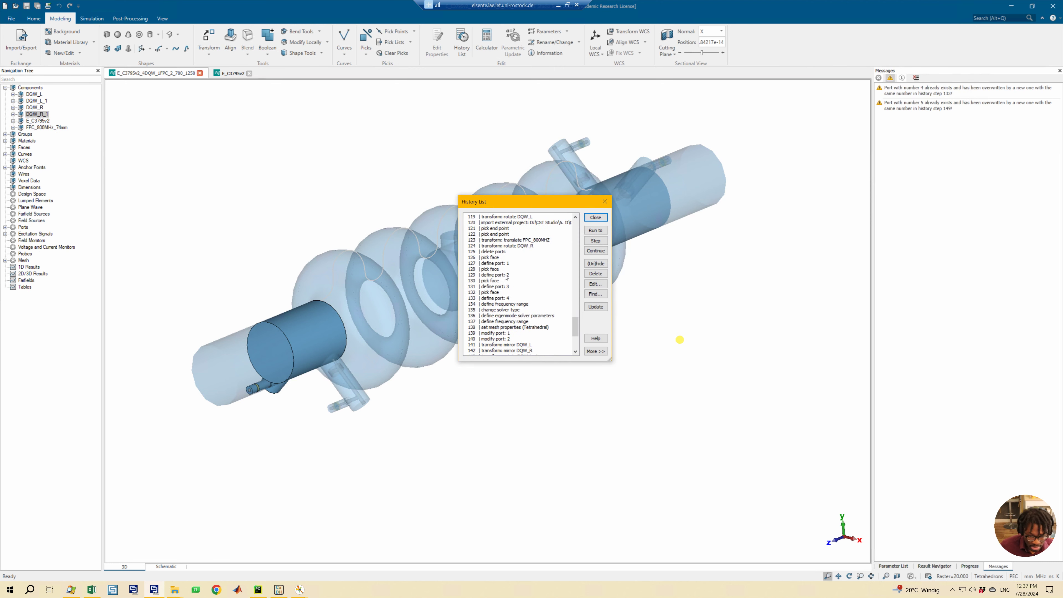
- Review the modeling history list from its first to its last entry and return to its start
{"action": "scroll", "coordinate": [510, 301], "scroll_direction": "up", "scroll_amount": 15}
{"action": "scroll", "coordinate": [510, 301], "scroll_direction": "up", "scroll_amount": 20}
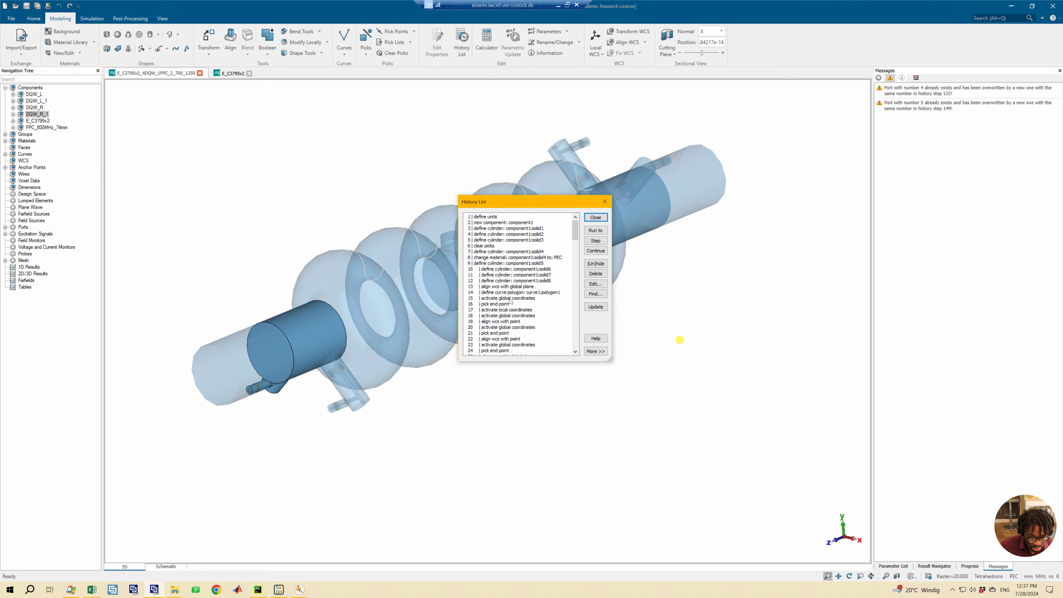
{"action": "scroll", "coordinate": [525, 289], "scroll_direction": "down", "scroll_amount": 20}
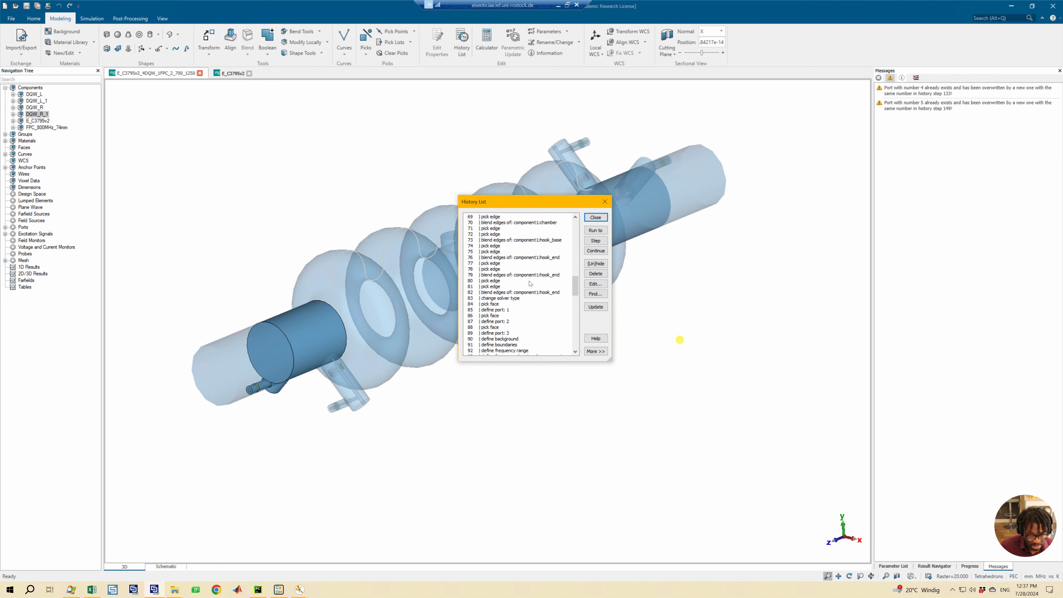
{"action": "scroll", "coordinate": [529, 283], "scroll_direction": "down", "scroll_amount": 3}
{"action": "scroll", "coordinate": [525, 285], "scroll_direction": "down", "scroll_amount": 11}
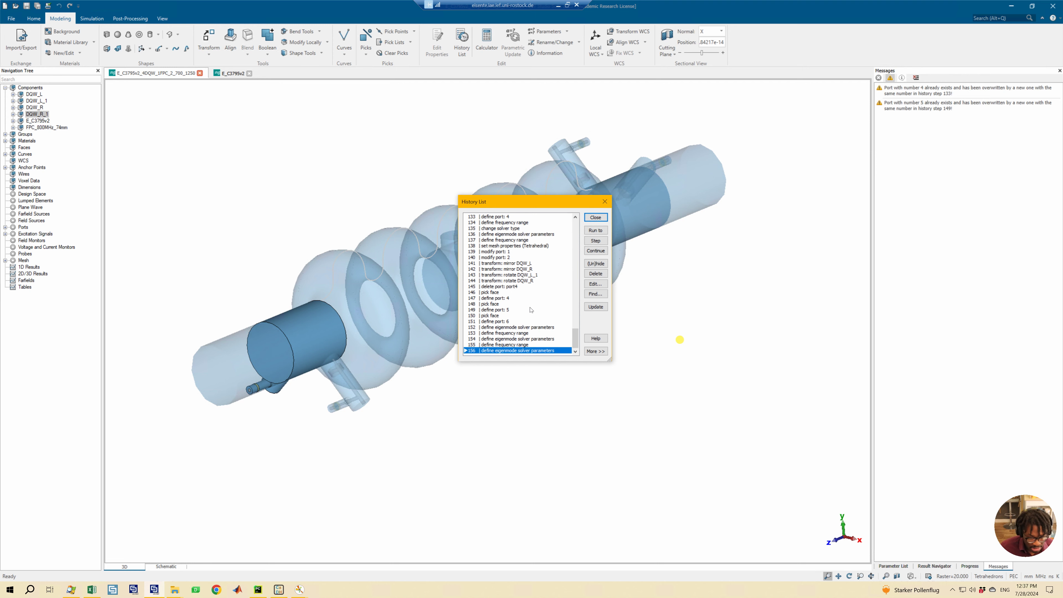
{"action": "scroll", "coordinate": [531, 310], "scroll_direction": "up", "scroll_amount": 20}
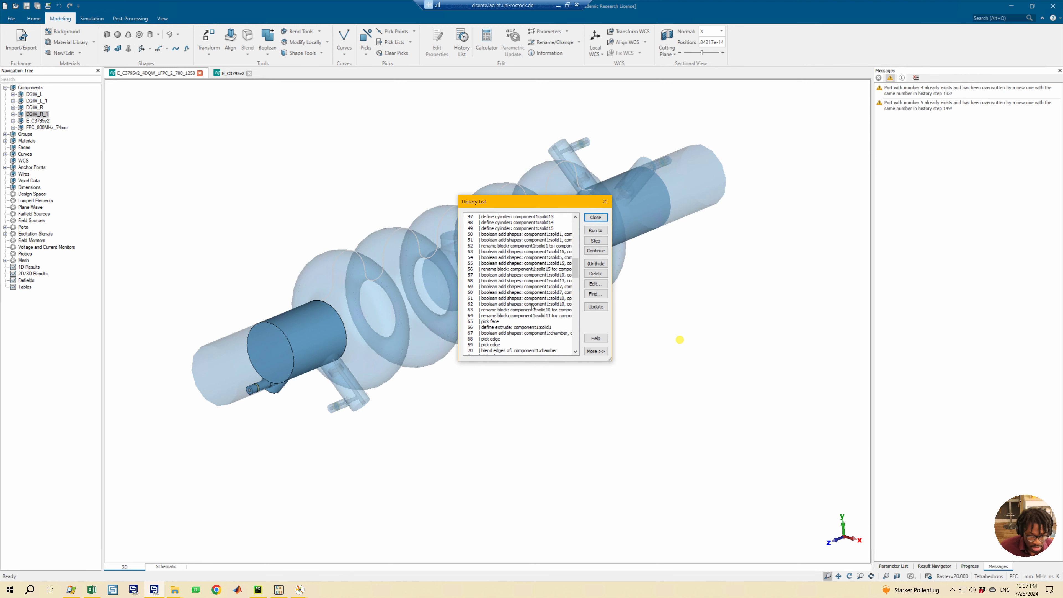
{"action": "scroll", "coordinate": [532, 308], "scroll_direction": "up", "scroll_amount": 13}
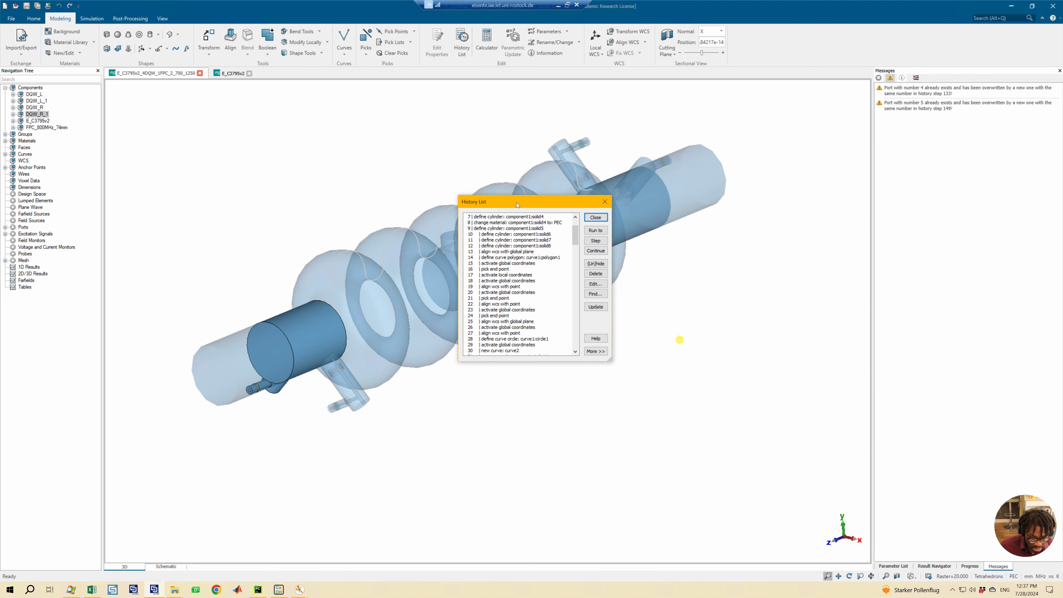
{"action": "left_click_drag", "start_coordinate": [517, 205], "coordinate": [771, 223]}
{"action": "scroll", "coordinate": [769, 282], "scroll_direction": "up", "scroll_amount": 2}
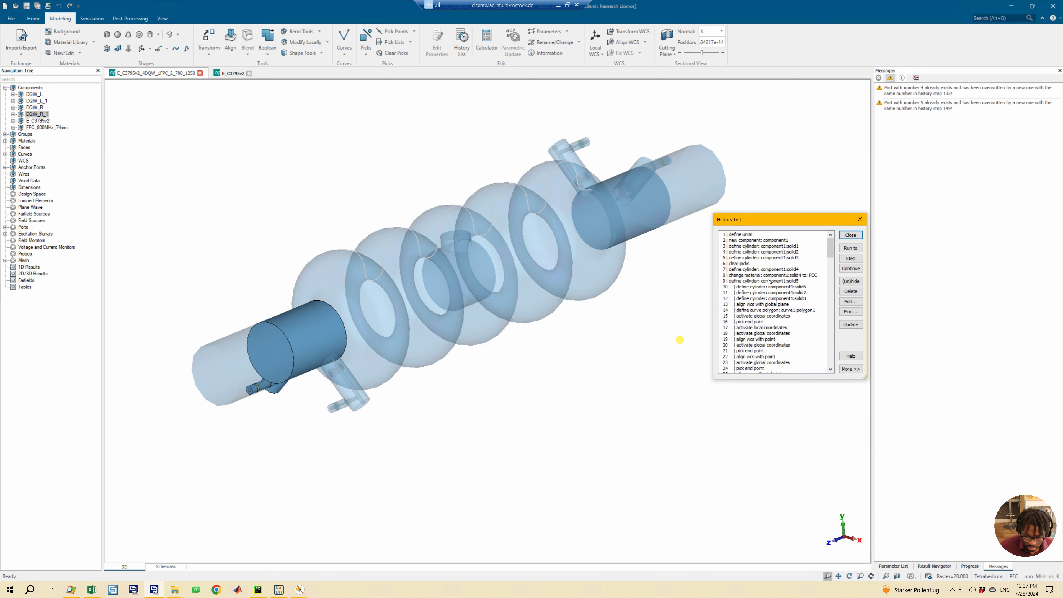
- Replay the model history from the unit definition through the component1 creation up to the cylinder component1:solid1
{"action": "left_click", "coordinate": [748, 240]}
{"action": "left_click", "coordinate": [755, 235]}
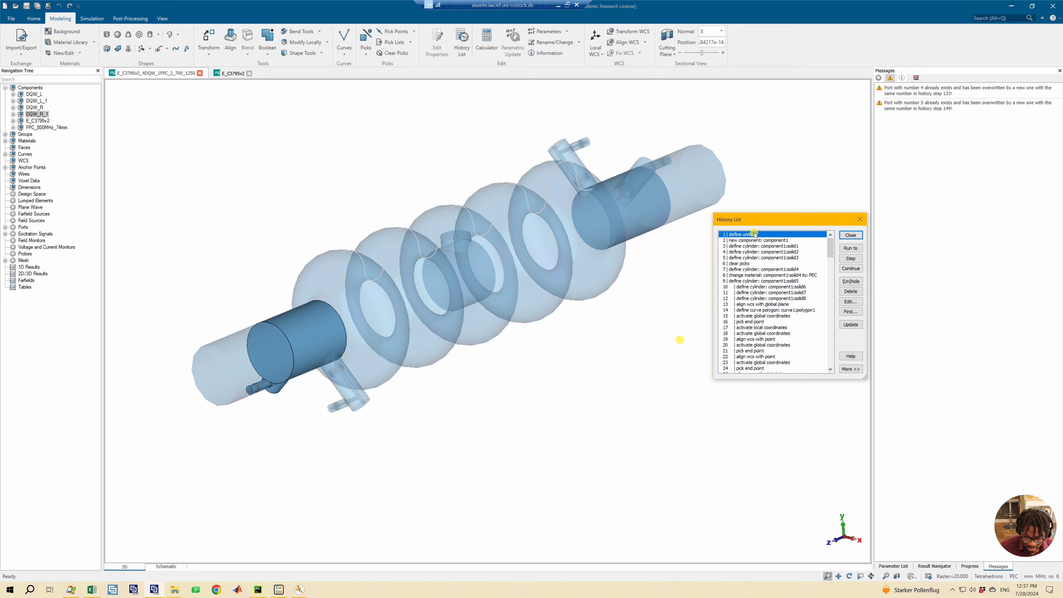
{"action": "left_click", "coordinate": [850, 248]}
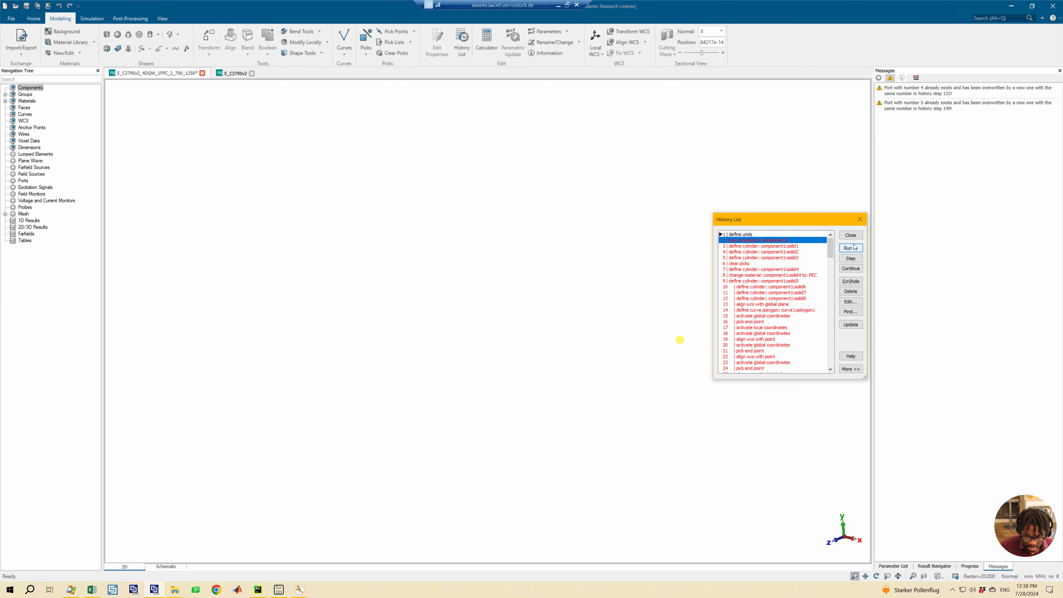
{"action": "left_click", "coordinate": [852, 248]}
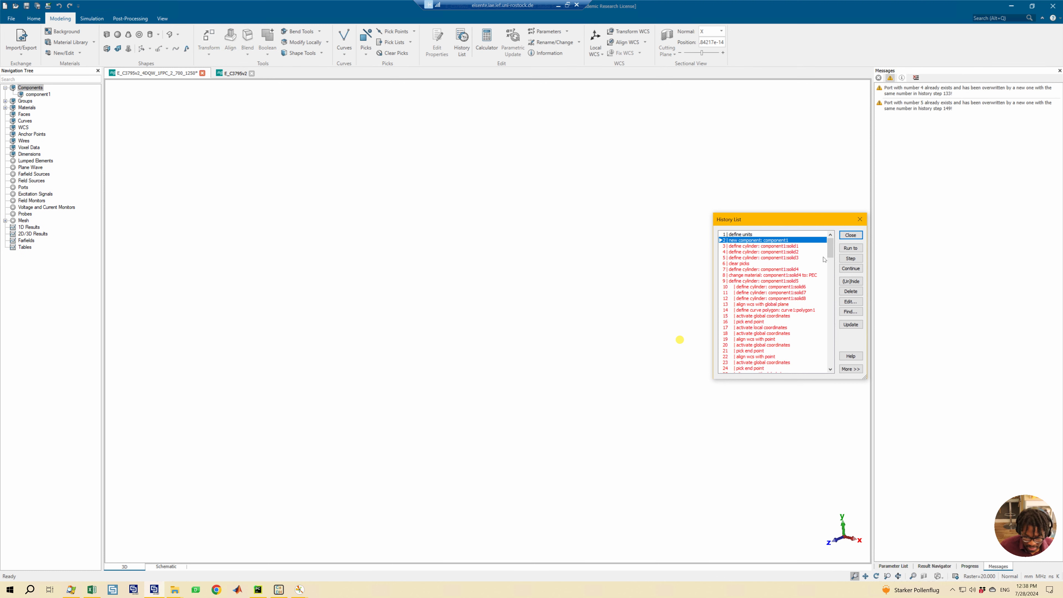
{"action": "left_click", "coordinate": [763, 246]}
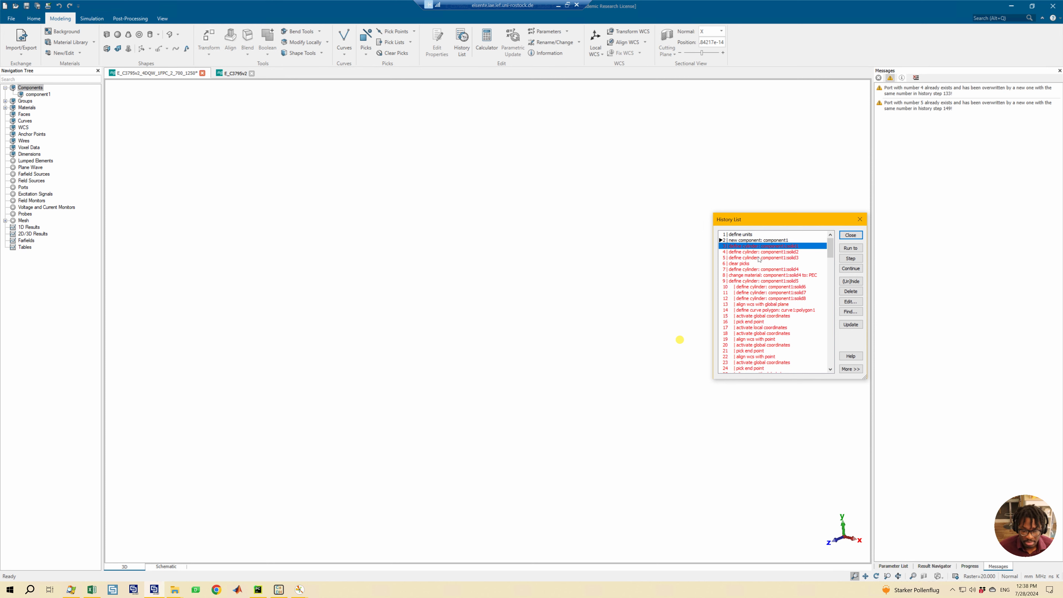
{"action": "left_click", "coordinate": [850, 247]}
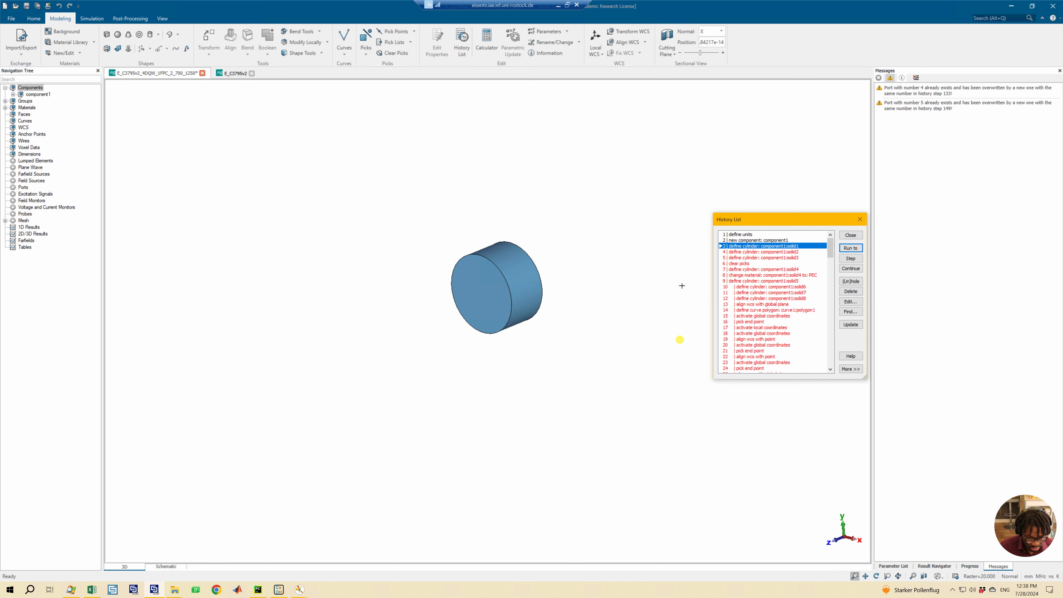
- Replay the model history up to the cylinder definition component1:solid4
{"action": "left_click_drag", "start_coordinate": [751, 254], "coordinate": [815, 253]}
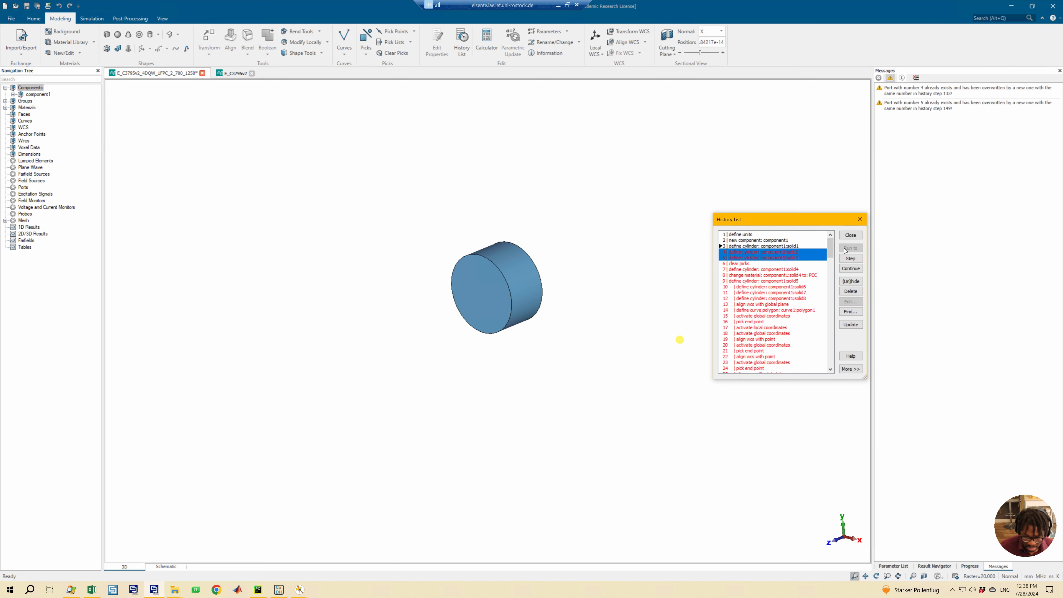
{"action": "left_click", "coordinate": [752, 270]}
{"action": "left_click", "coordinate": [849, 248]}
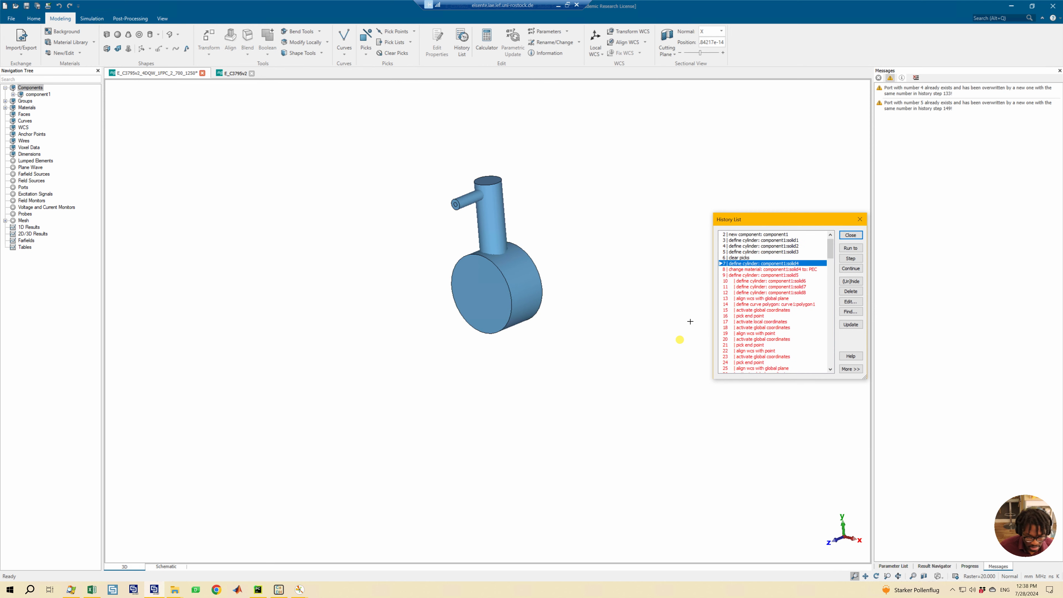
- Replay the history up to the cylinder component1:solid6 and on to component1:solid8, and inspect the resulting coupler geometry up close
{"action": "left_click", "coordinate": [750, 281]}
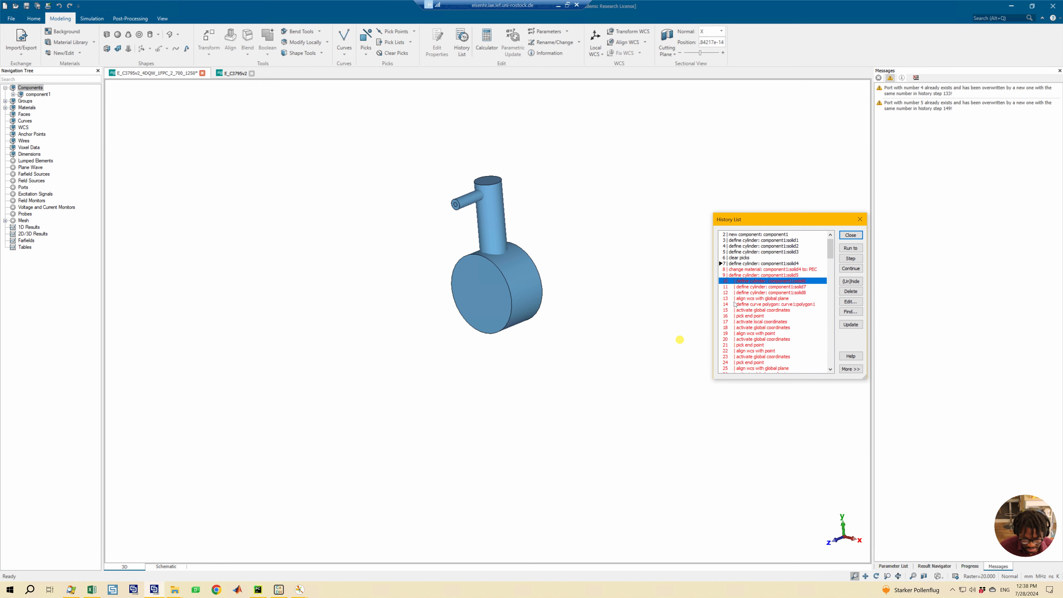
{"action": "left_click", "coordinate": [850, 247]}
{"action": "scroll", "coordinate": [752, 294], "scroll_direction": "down", "scroll_amount": 3}
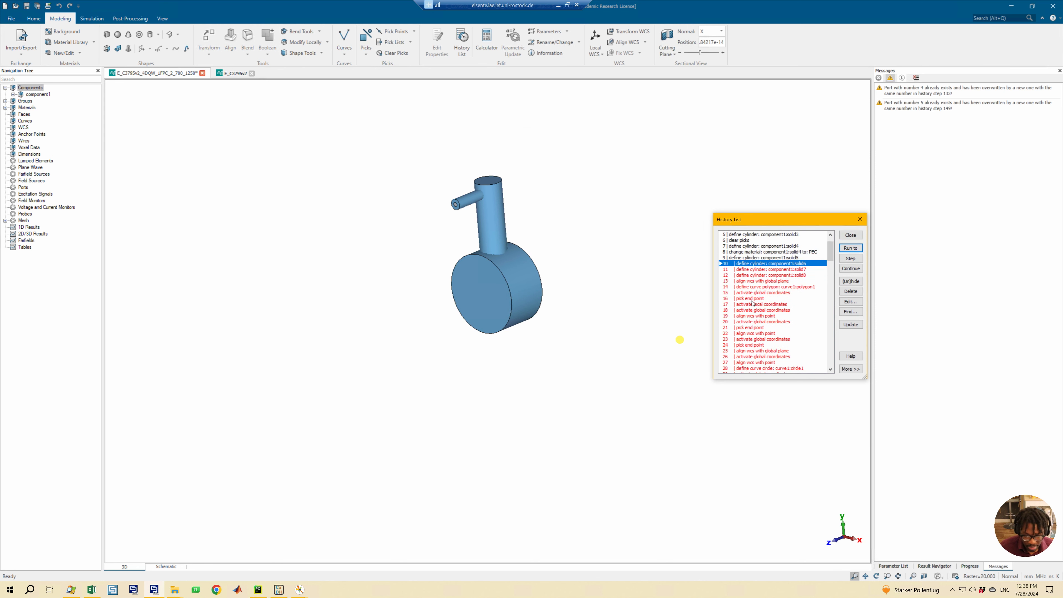
{"action": "scroll", "coordinate": [752, 295], "scroll_direction": "up", "scroll_amount": 3}
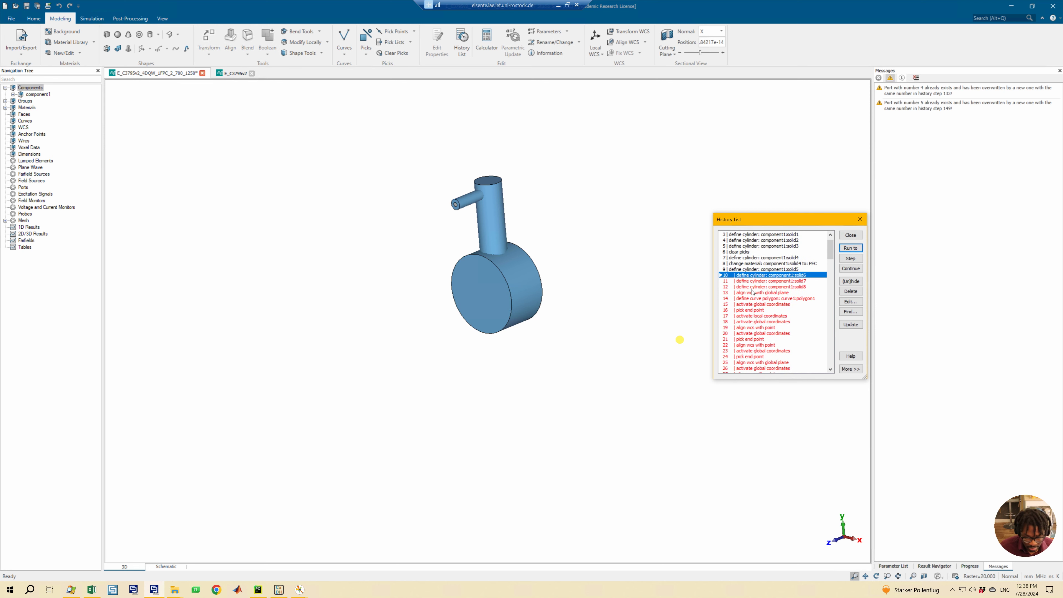
{"action": "left_click", "coordinate": [849, 248]}
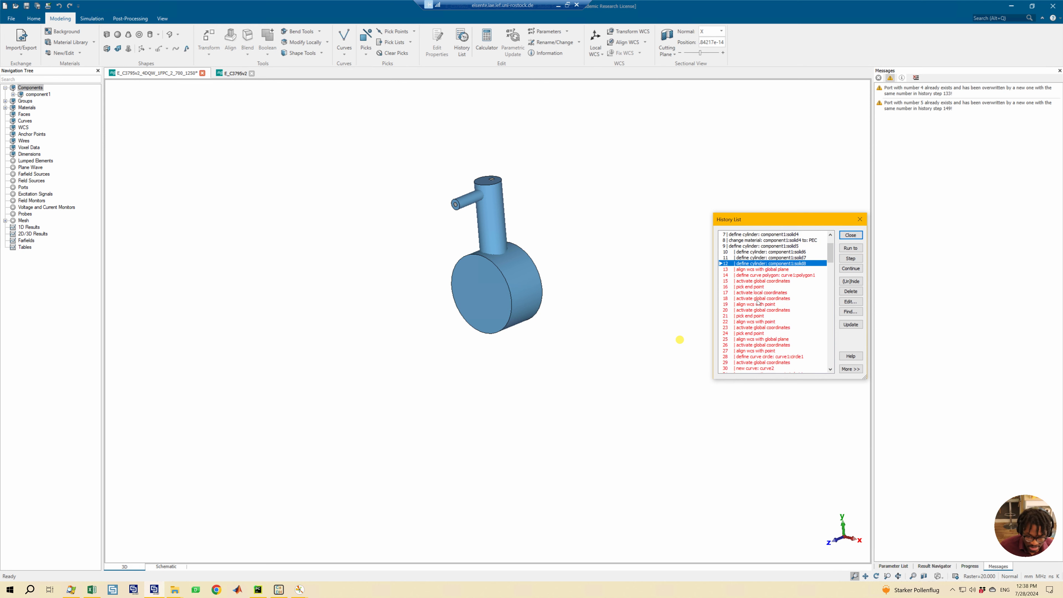
{"action": "scroll", "coordinate": [507, 221], "scroll_direction": "up", "scroll_amount": 3}
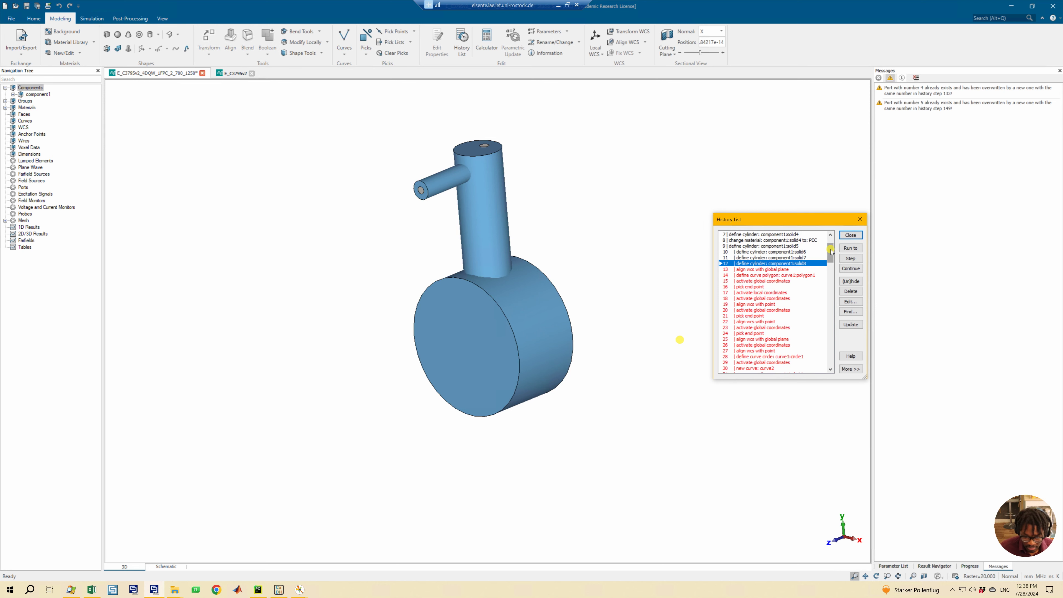
- Continue the history replay through the final entry and view the whole rebuilt cavity with its couplers and ports
{"action": "scroll", "coordinate": [828, 298], "scroll_direction": "down", "scroll_amount": 5}
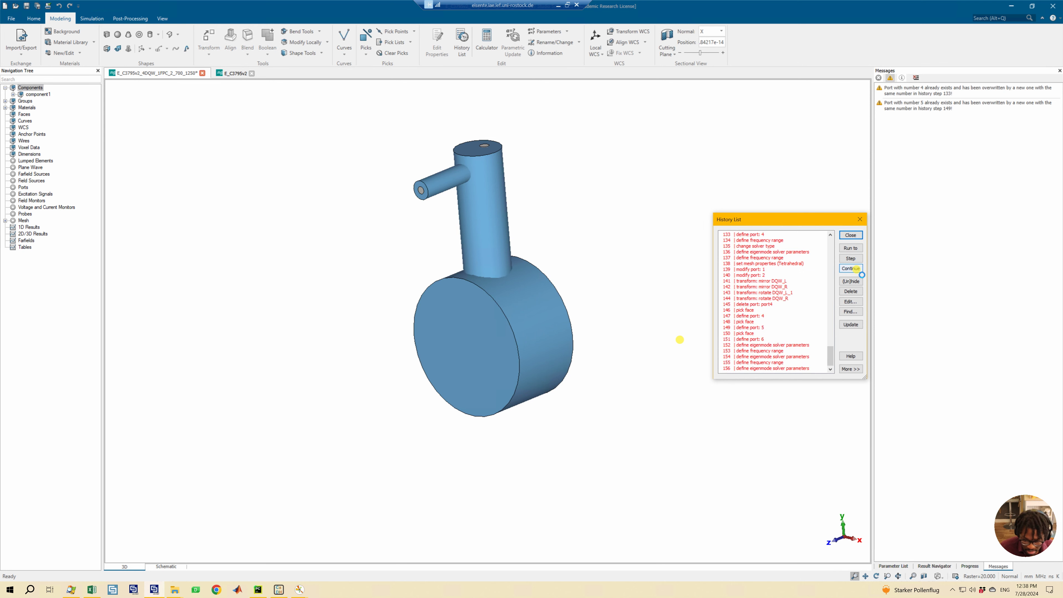
{"action": "left_click", "coordinate": [851, 268]}
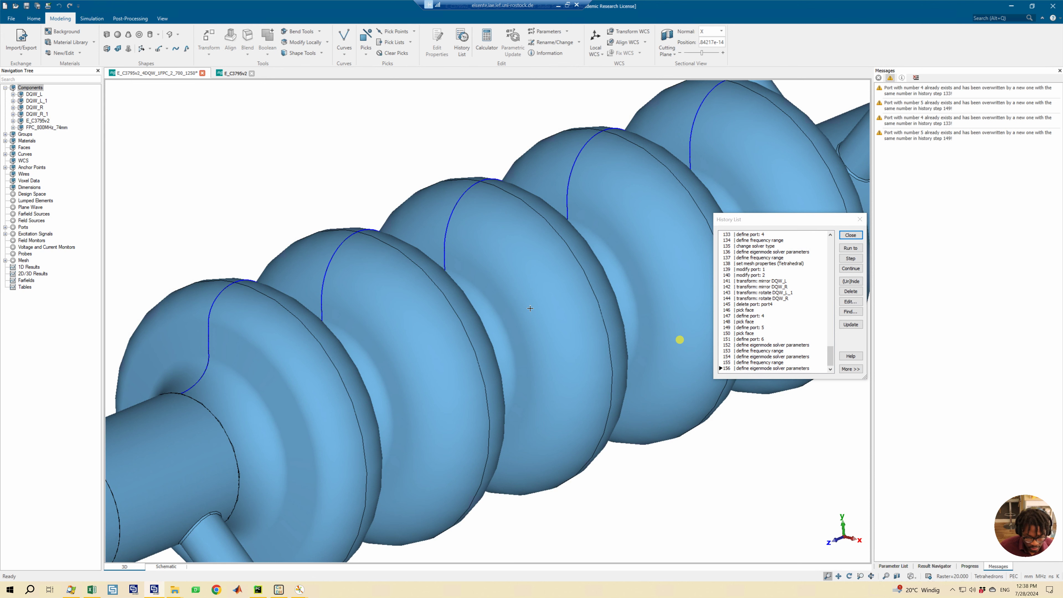
{"action": "scroll", "coordinate": [530, 308], "scroll_direction": "down", "scroll_amount": 3}
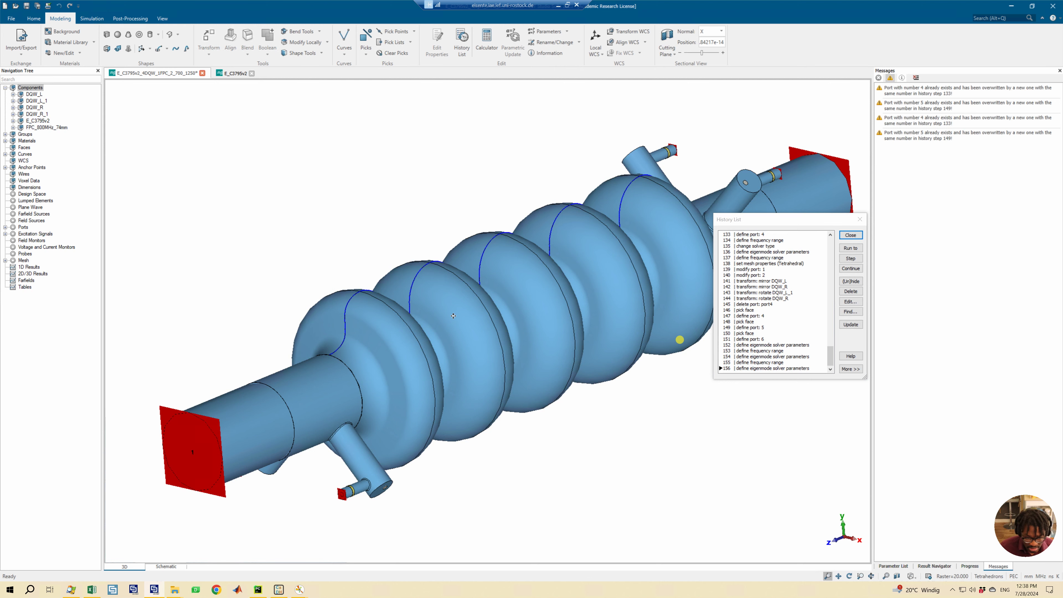
- Highlight the FPC_800MHz_74mm component and examine its placement in the cavity from the side and at a slight tilt
{"action": "left_click", "coordinate": [45, 128]}
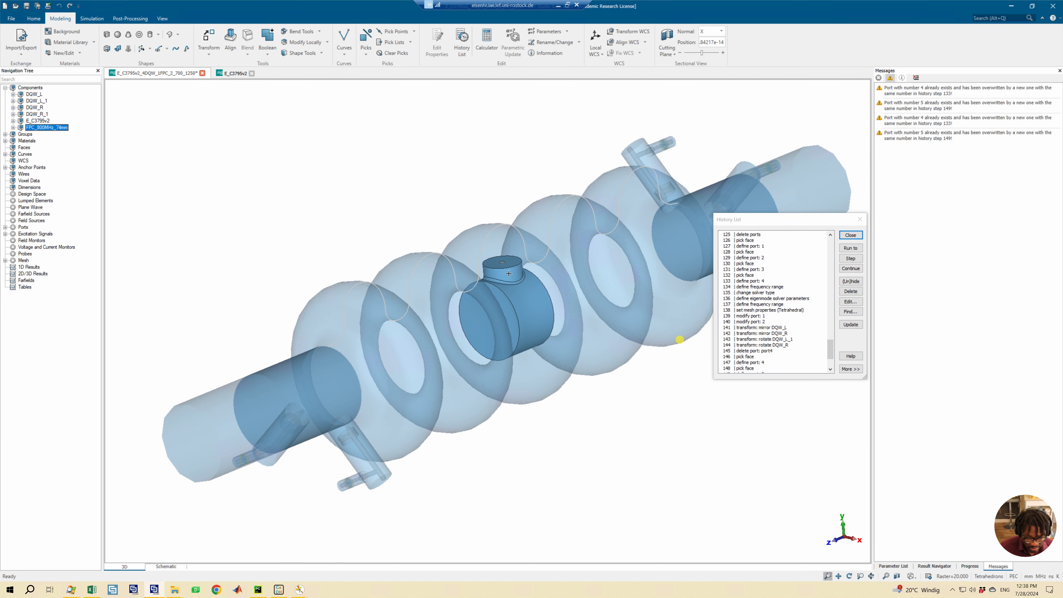
{"action": "left_click", "coordinate": [525, 308]}
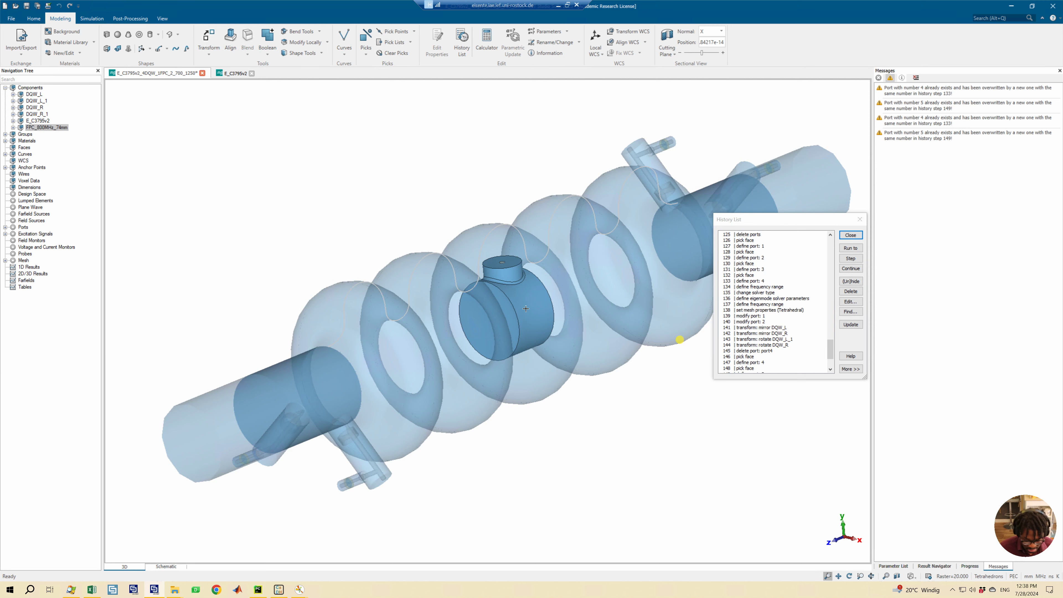
{"action": "key", "text": "6"}
{"action": "scroll", "coordinate": [525, 309], "scroll_direction": "down", "scroll_amount": 2}
{"action": "left_click_drag", "start_coordinate": [498, 296], "coordinate": [459, 307], "text": "ctrl+shift"}
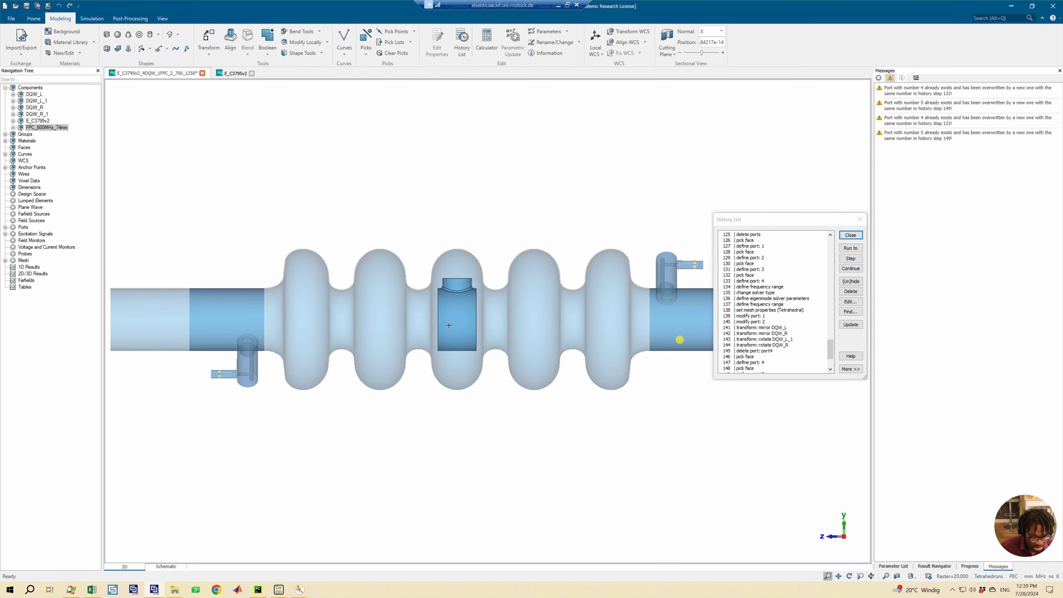
{"action": "mouse_move", "coordinate": [436, 306]}
{"action": "left_mouse_down"}
{"action": "mouse_move", "coordinate": [430, 299]}
{"action": "mouse_move", "coordinate": [445, 313]}
{"action": "left_mouse_up"}
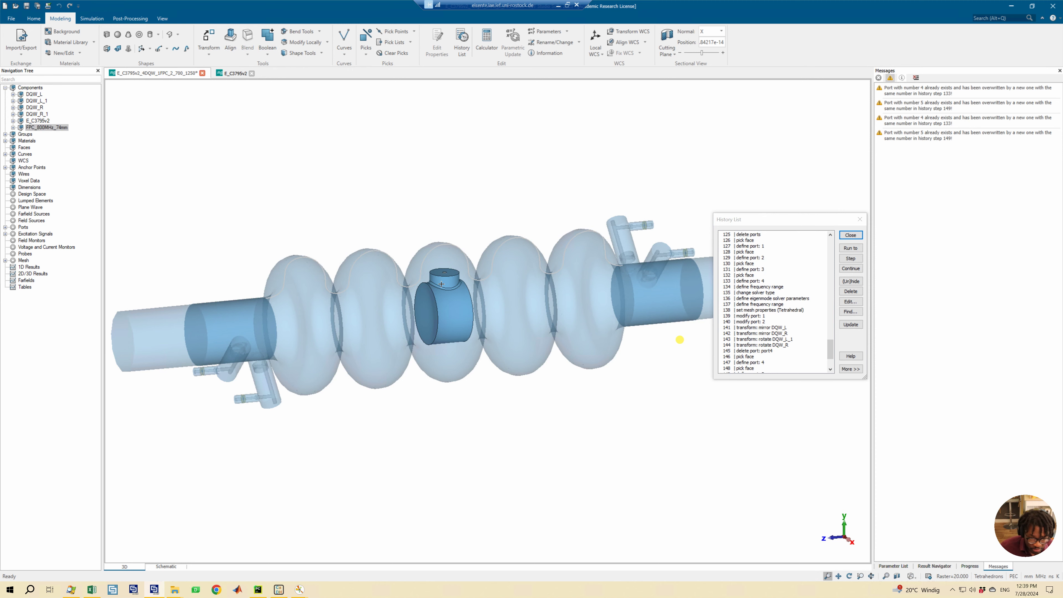
- Widen the history list and replay the model up to the DQW_L rotation just before the FPC_800MHz_74mm project import
{"action": "scroll", "coordinate": [762, 330], "scroll_direction": "up", "scroll_amount": 3}
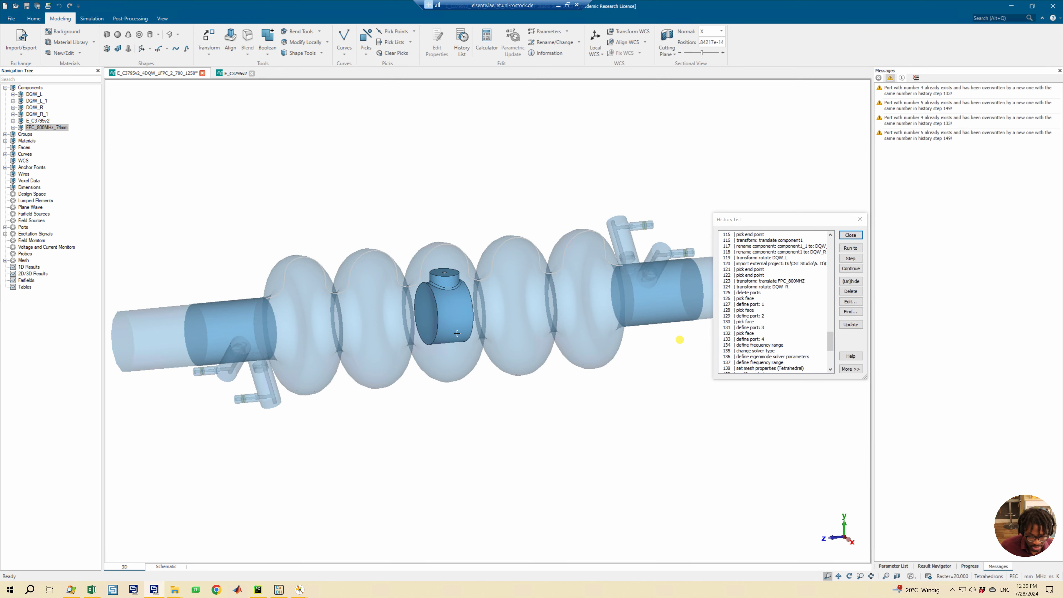
{"action": "scroll", "coordinate": [792, 286], "scroll_direction": "up", "scroll_amount": 5}
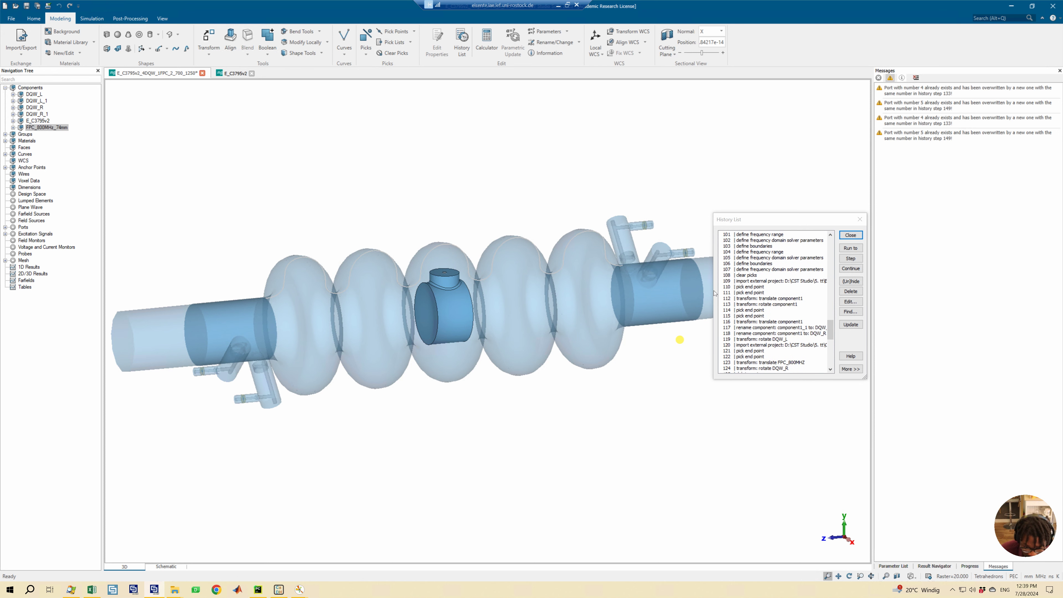
{"action": "left_click_drag", "start_coordinate": [716, 292], "coordinate": [675, 292]}
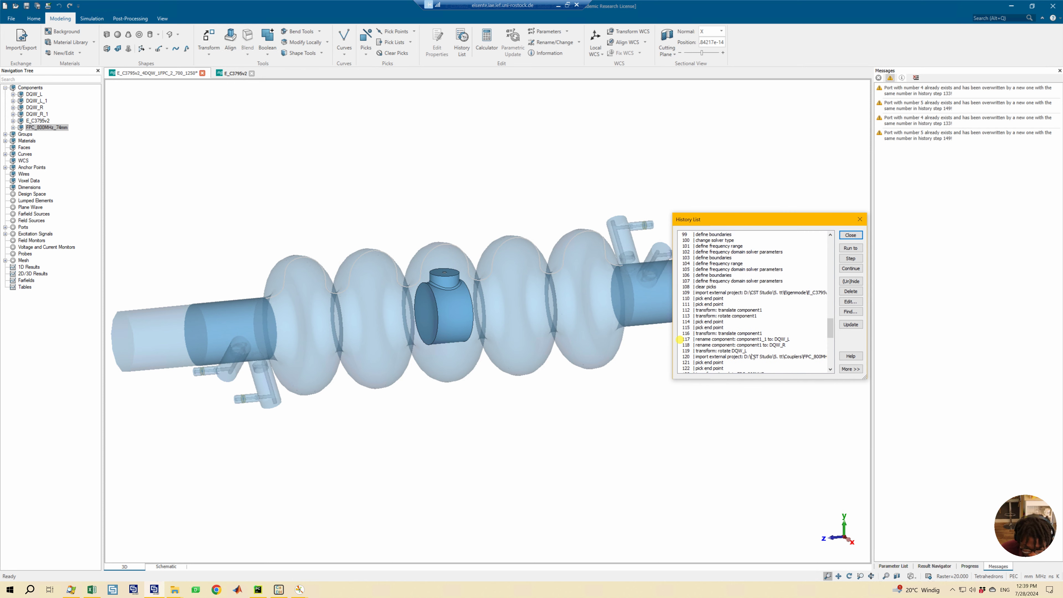
{"action": "scroll", "coordinate": [742, 347], "scroll_direction": "down", "scroll_amount": 1}
{"action": "left_click", "coordinate": [764, 345]}
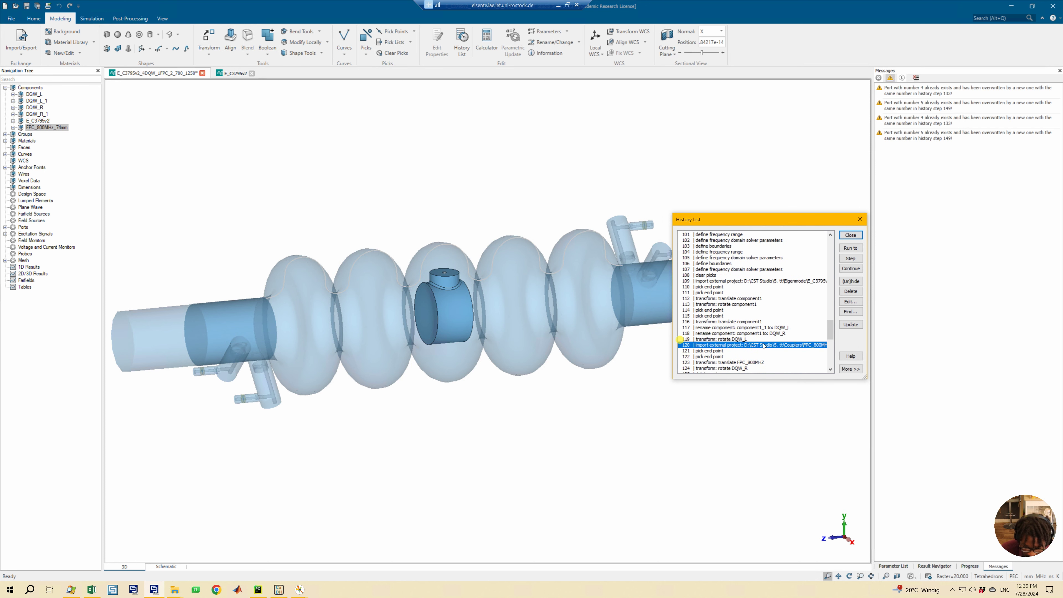
{"action": "left_click", "coordinate": [850, 248]}
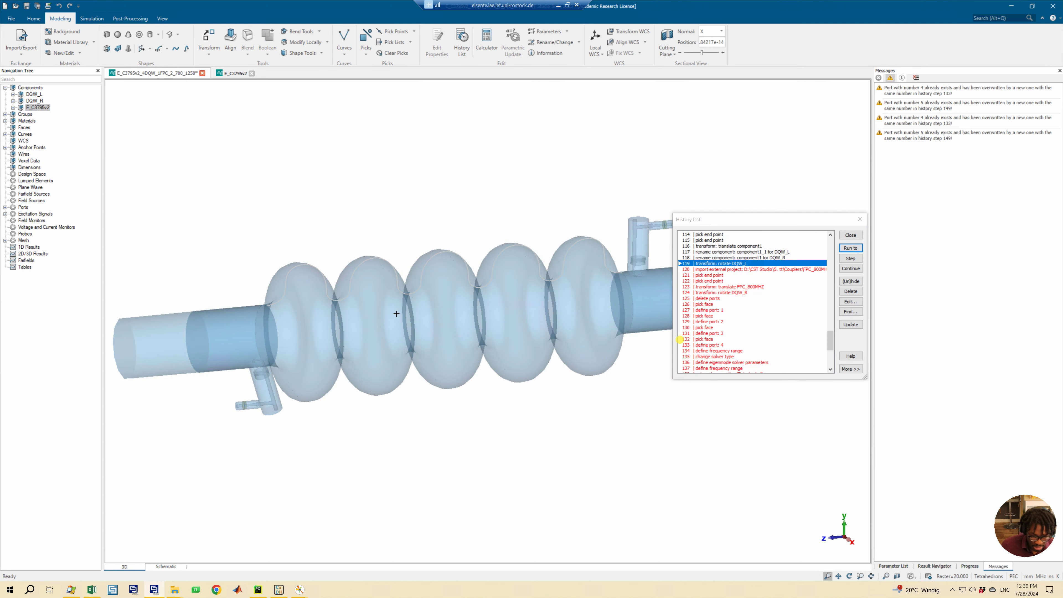
- Examine the cavity without the imported FPC coupler and the external project import entry, widening the history list to show its full path
{"action": "scroll", "coordinate": [449, 309], "scroll_direction": "down", "scroll_amount": 2}
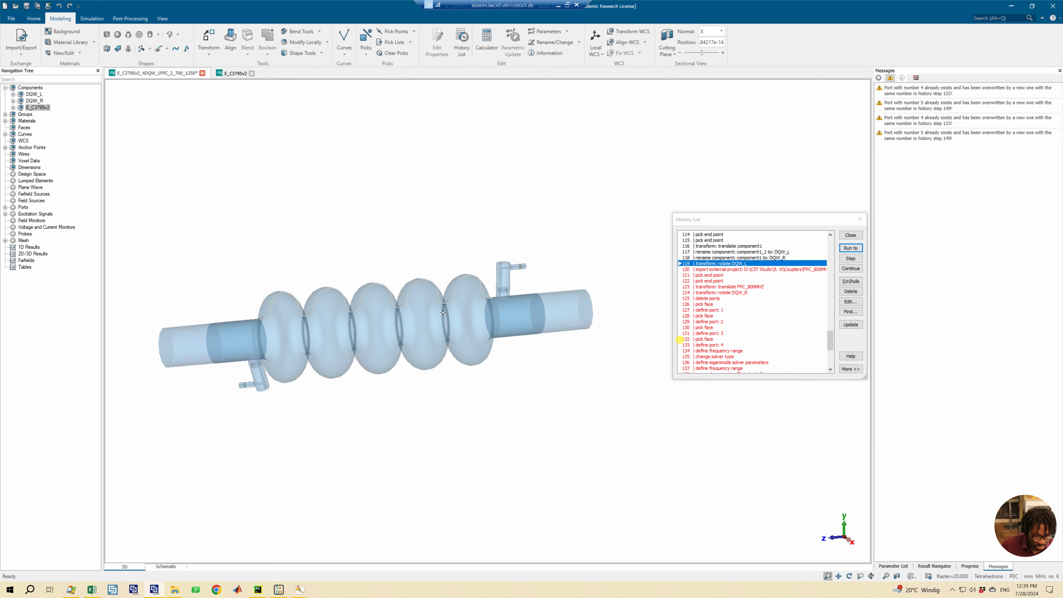
{"action": "scroll", "coordinate": [582, 316], "scroll_direction": "up", "scroll_amount": 2}
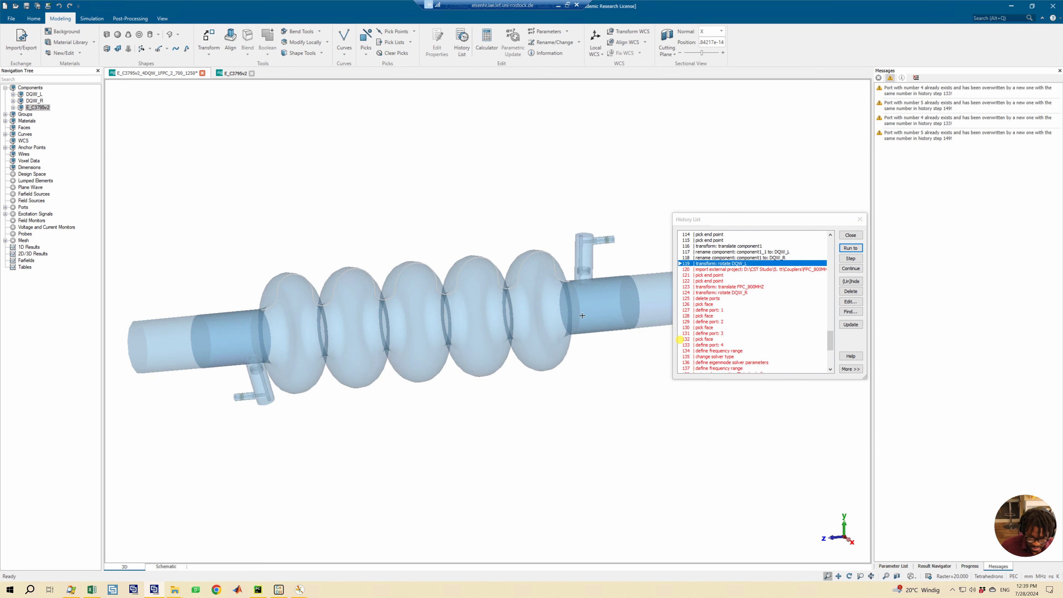
{"action": "left_click", "coordinate": [743, 270]}
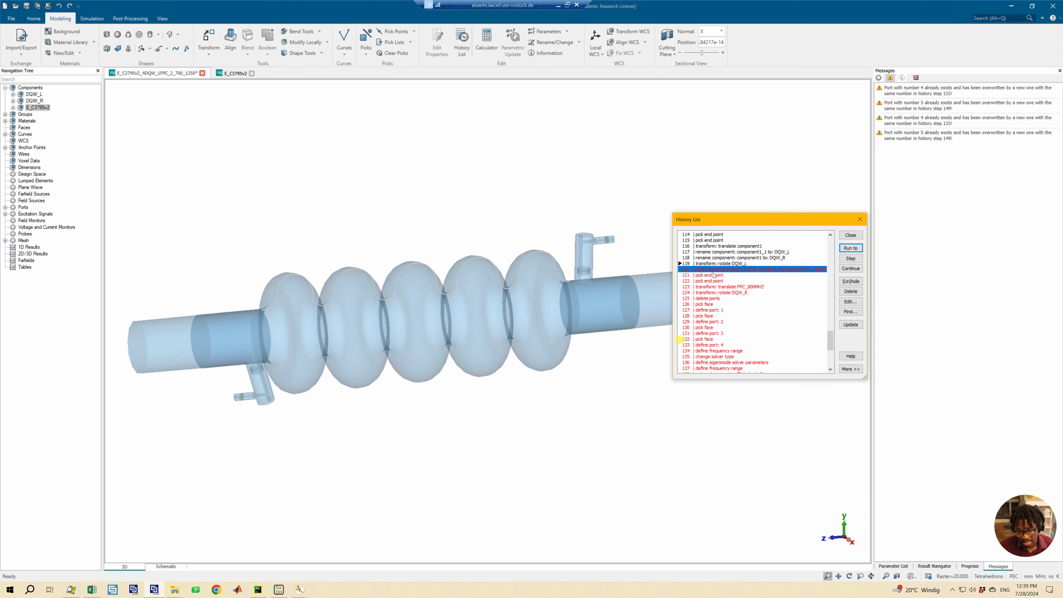
{"action": "left_click", "coordinate": [712, 276]}
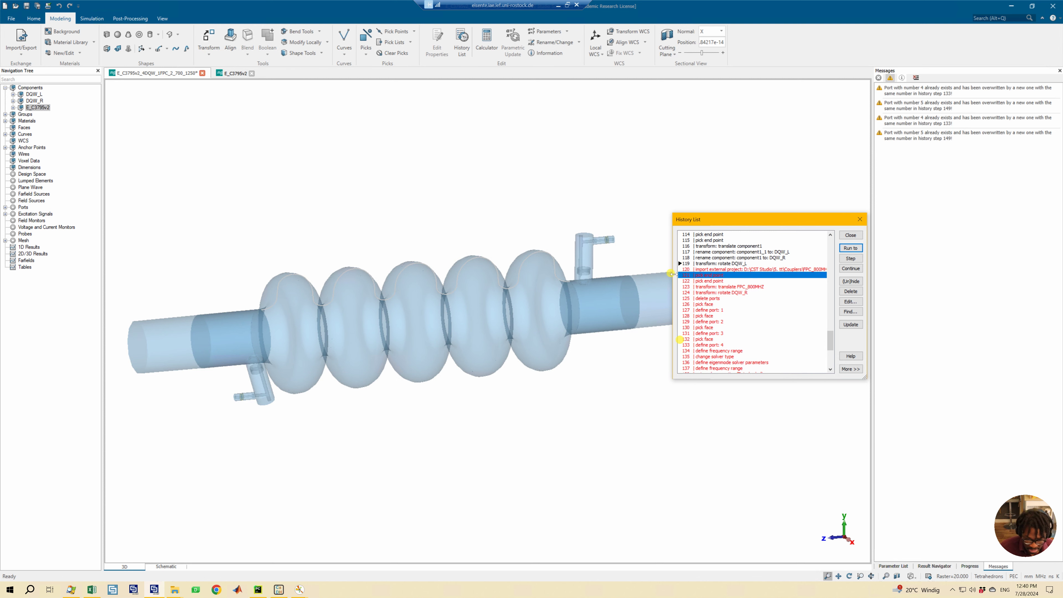
{"action": "left_click_drag", "start_coordinate": [674, 274], "coordinate": [624, 274]}
{"action": "left_click", "coordinate": [780, 269]}
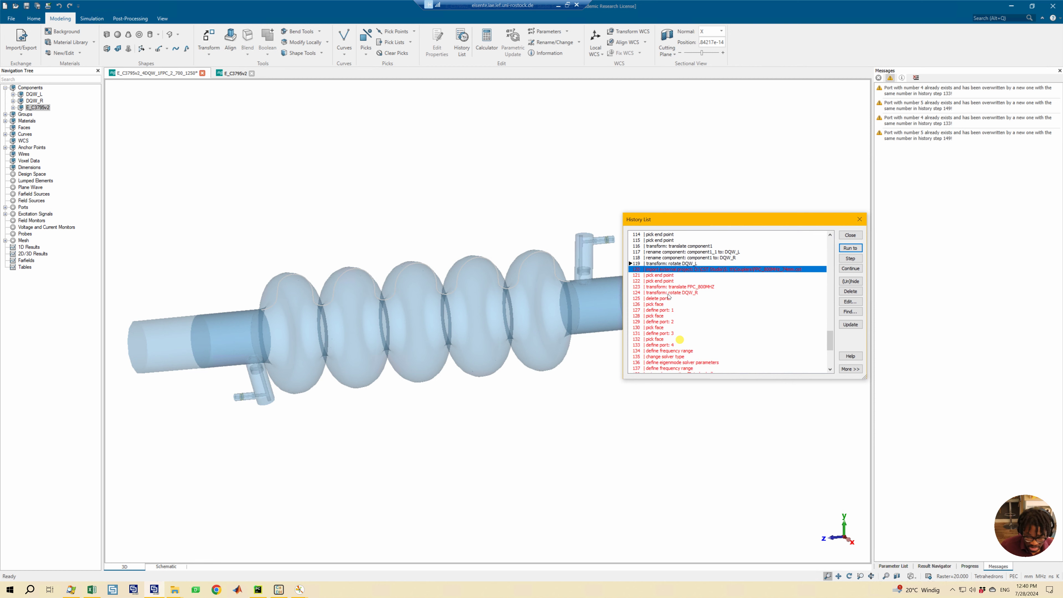
{"action": "scroll", "coordinate": [752, 281], "scroll_direction": "down", "scroll_amount": 1}
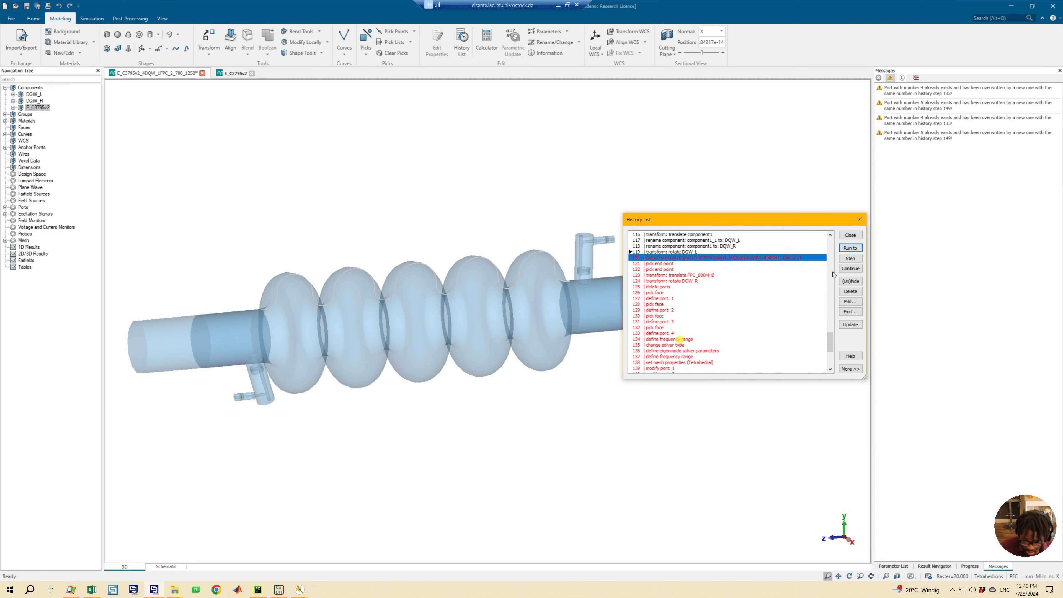
- Continue the history replay through the last entry and highlight the FPC_800MHz_74mm component in the rebuilt model
{"action": "left_click", "coordinate": [848, 269]}
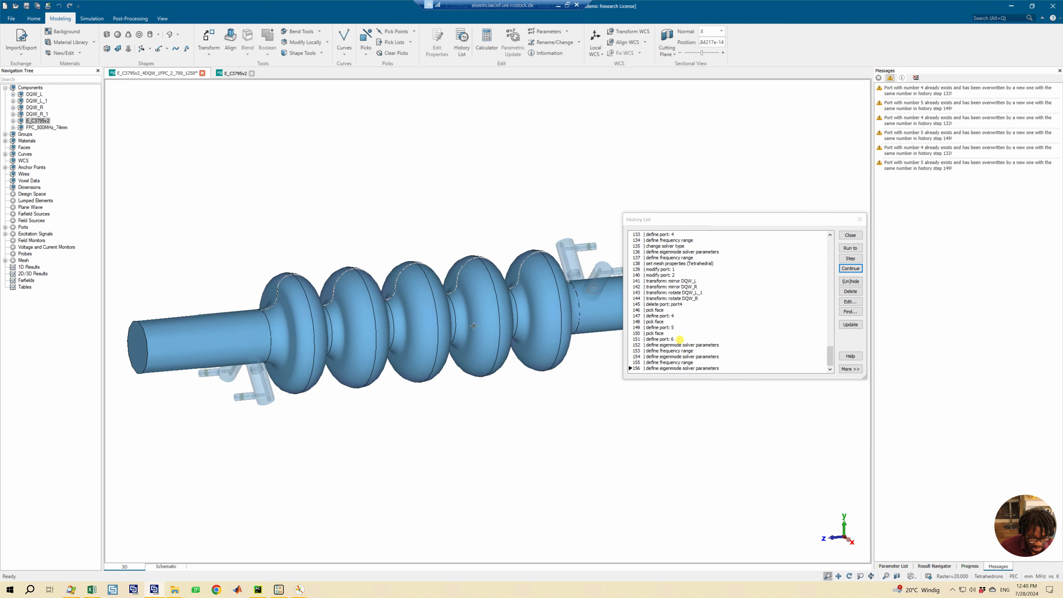
{"action": "scroll", "coordinate": [762, 290], "scroll_direction": "up", "scroll_amount": 4}
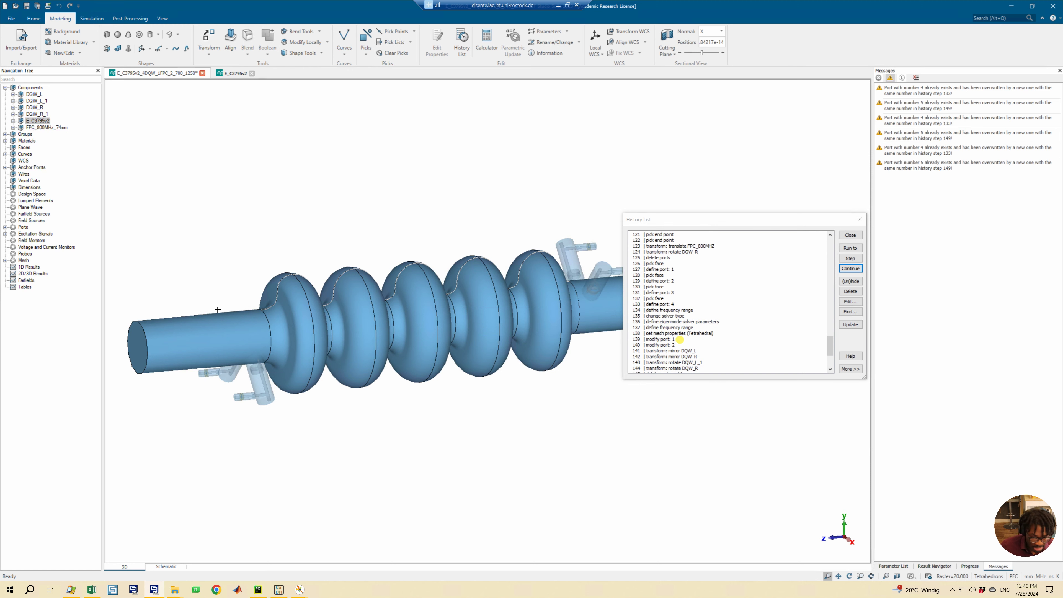
{"action": "left_click", "coordinate": [46, 127]}
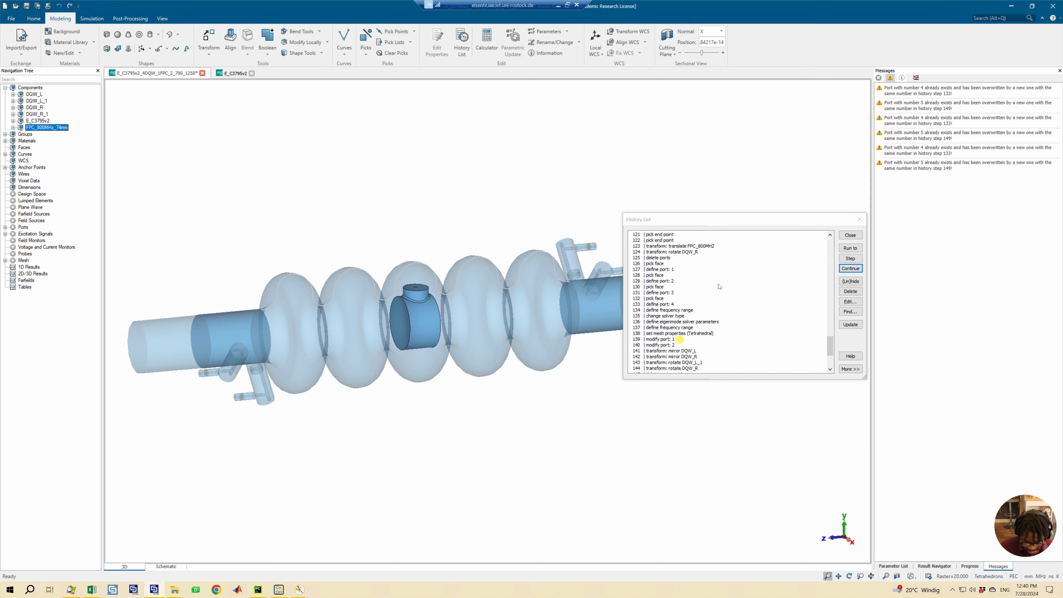
- Locate the FPC_800MHz_74mm.cst import entry in the history, review the remaining entries, and view the highlighted coupler from the side
{"action": "scroll", "coordinate": [678, 316], "scroll_direction": "up", "scroll_amount": 4}
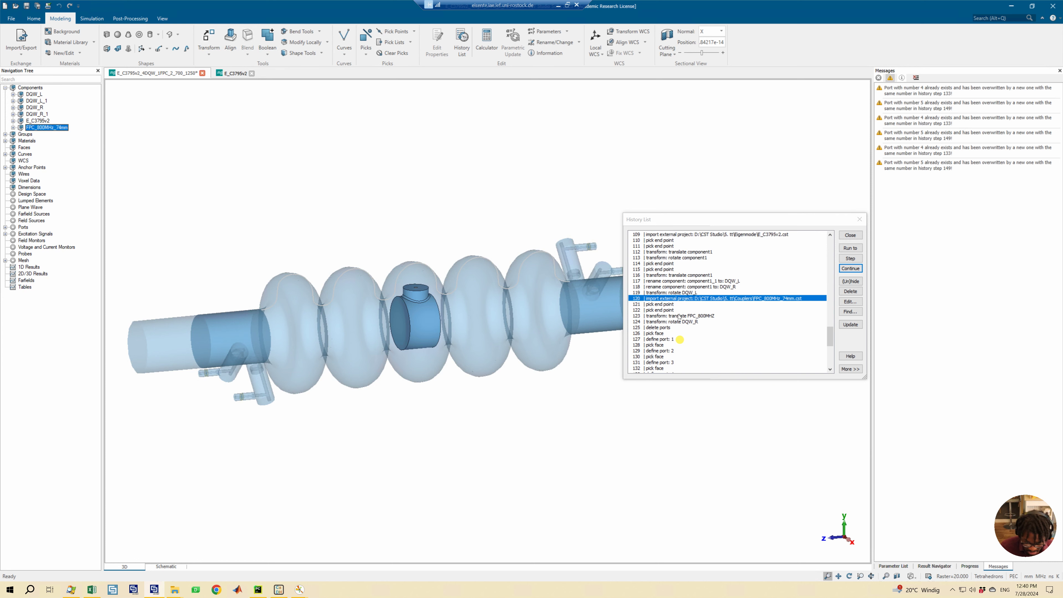
{"action": "left_click", "coordinate": [674, 293]}
{"action": "left_click", "coordinate": [704, 299]}
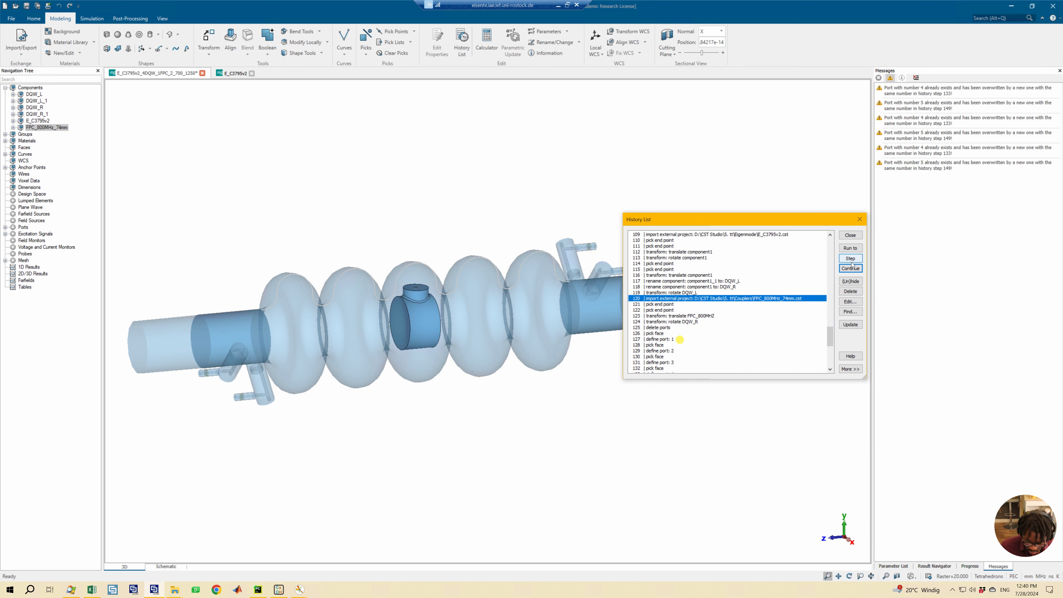
{"action": "scroll", "coordinate": [707, 329], "scroll_direction": "down", "scroll_amount": 8}
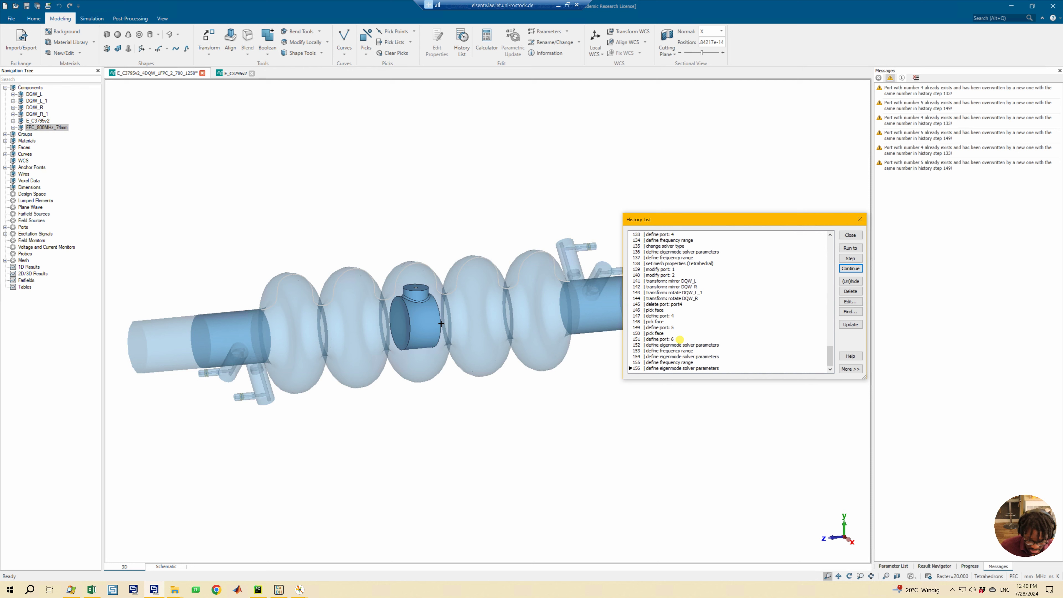
{"action": "left_click", "coordinate": [413, 315]}
{"action": "key", "text": "6"}
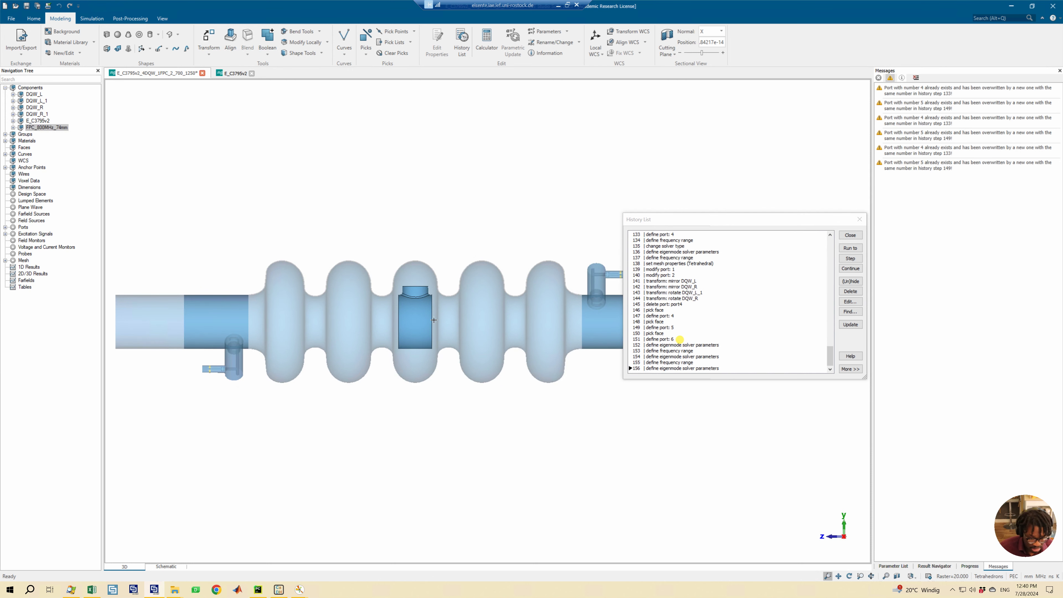
- Replay the history up to the external project import of FPC_800MHz_74mm.cst at entry 120
{"action": "scroll", "coordinate": [695, 304], "scroll_direction": "up", "scroll_amount": 8}
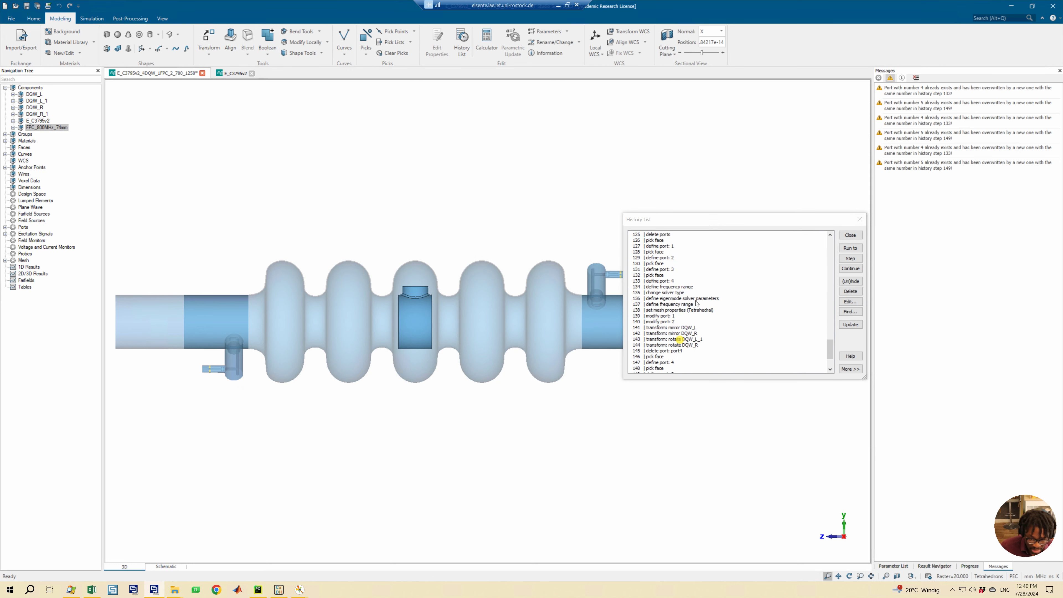
{"action": "left_click", "coordinate": [687, 300]}
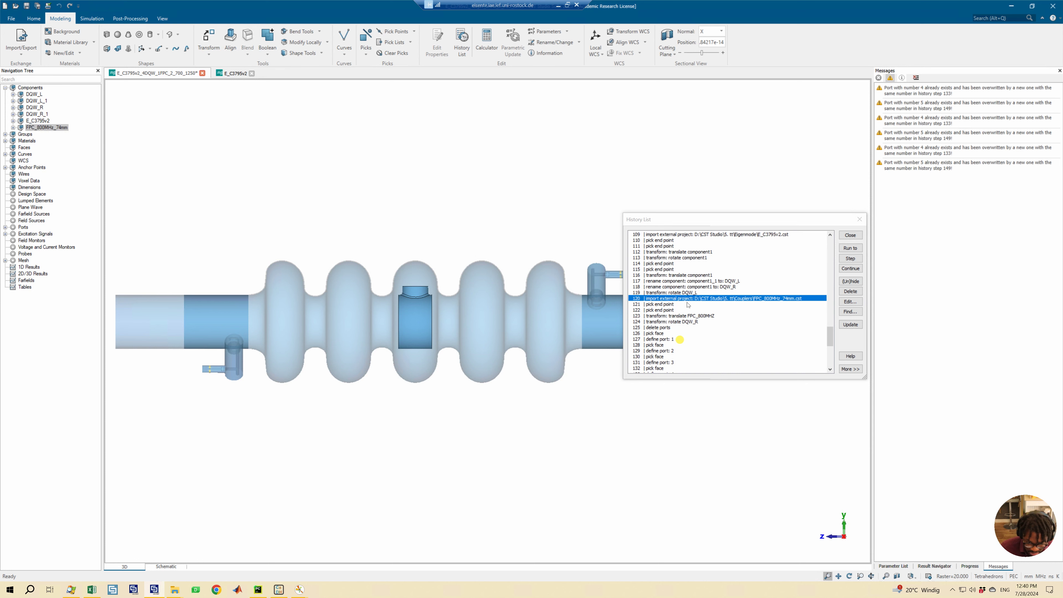
{"action": "left_click", "coordinate": [677, 293]}
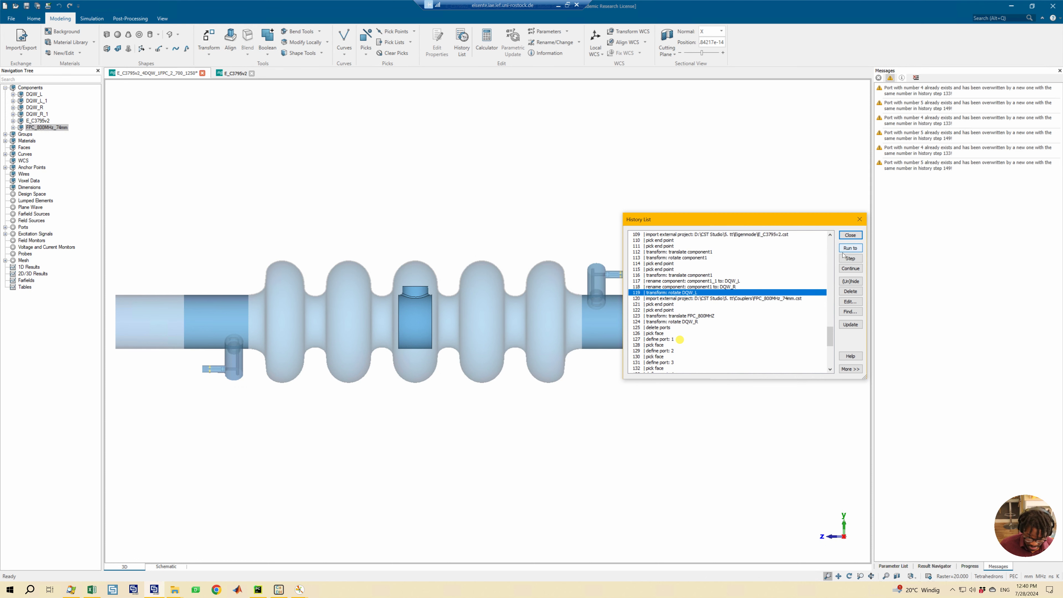
{"action": "left_click", "coordinate": [716, 298]}
{"action": "left_click", "coordinate": [850, 247]}
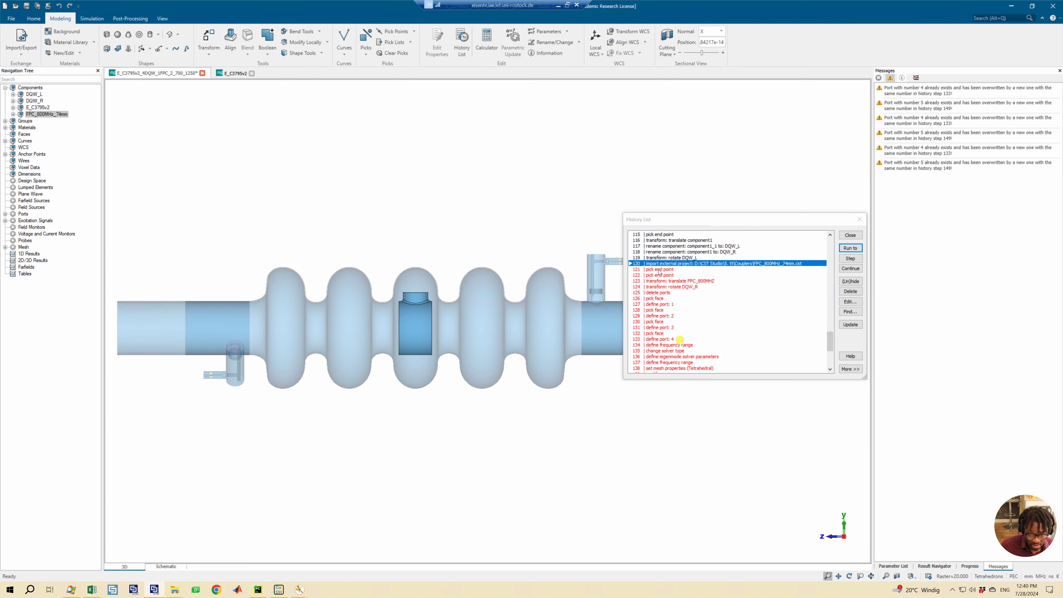
- Replay the coupler placement entries 121 to 123 one at a time: the two end-point picks and the FPC_800MHZ translation
{"action": "left_click", "coordinate": [659, 270]}
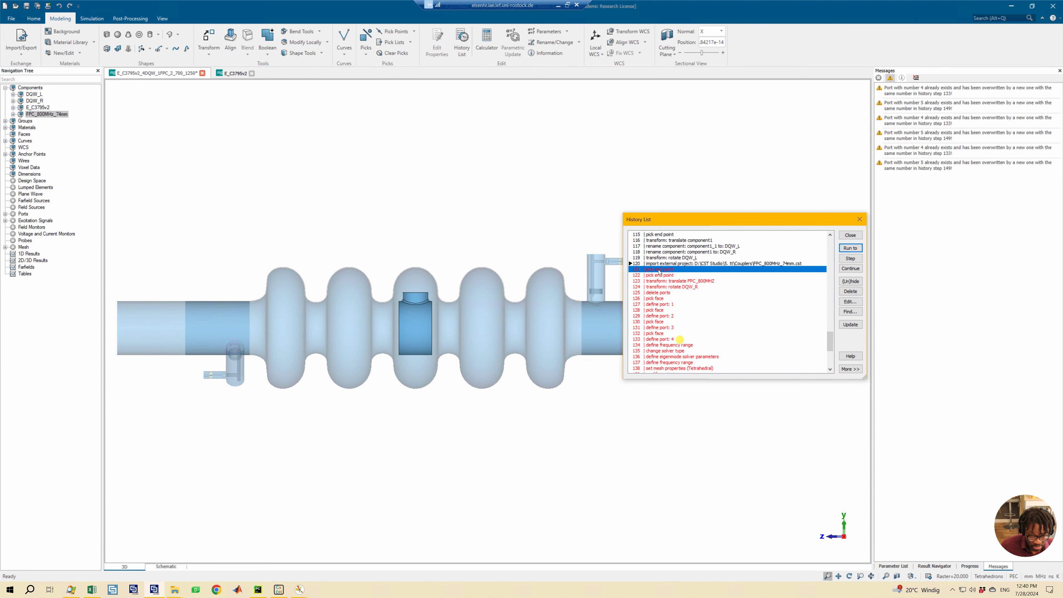
{"action": "left_click", "coordinate": [851, 249]}
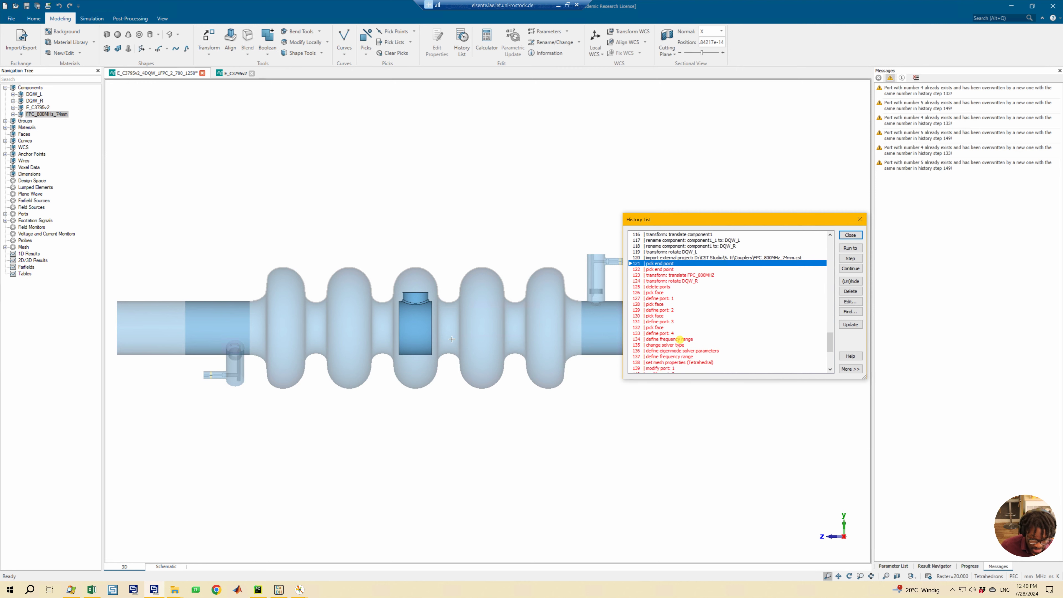
{"action": "mouse_move", "coordinate": [360, 339]}
{"action": "middle_mouse_down"}
{"action": "mouse_move", "coordinate": [277, 341]}
{"action": "mouse_move", "coordinate": [381, 341]}
{"action": "middle_mouse_up"}
{"action": "scroll", "coordinate": [504, 342], "scroll_direction": "up", "scroll_amount": 3}
{"action": "left_click", "coordinate": [653, 270]}
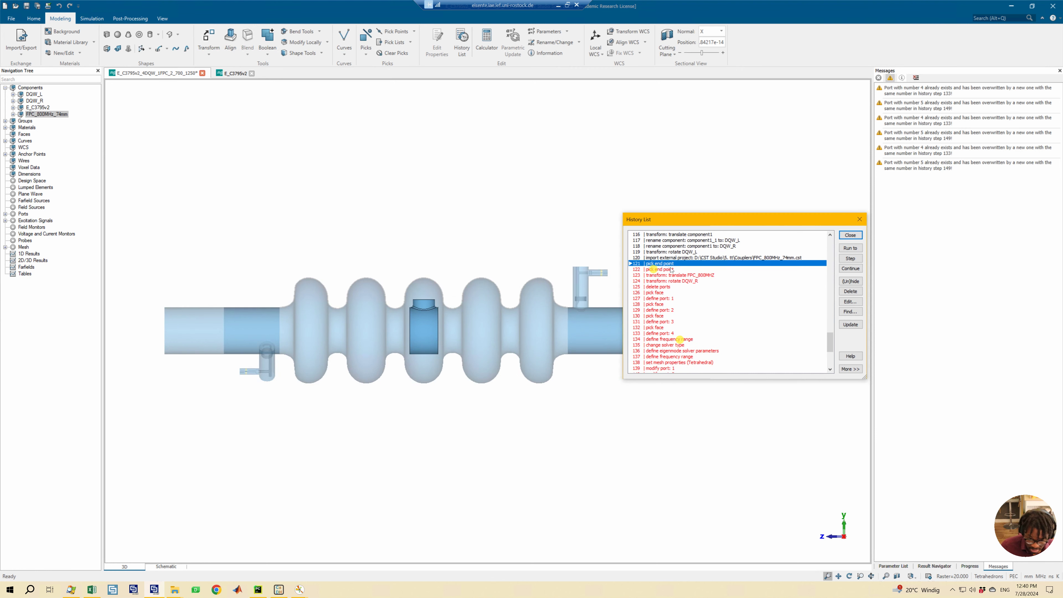
{"action": "left_click", "coordinate": [851, 248]}
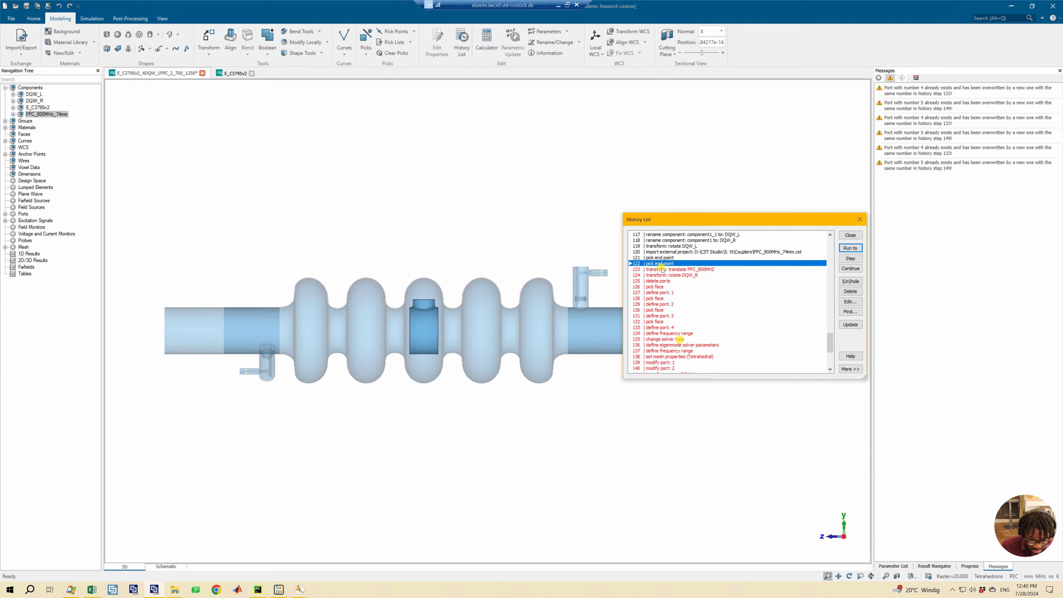
{"action": "left_click", "coordinate": [700, 269]}
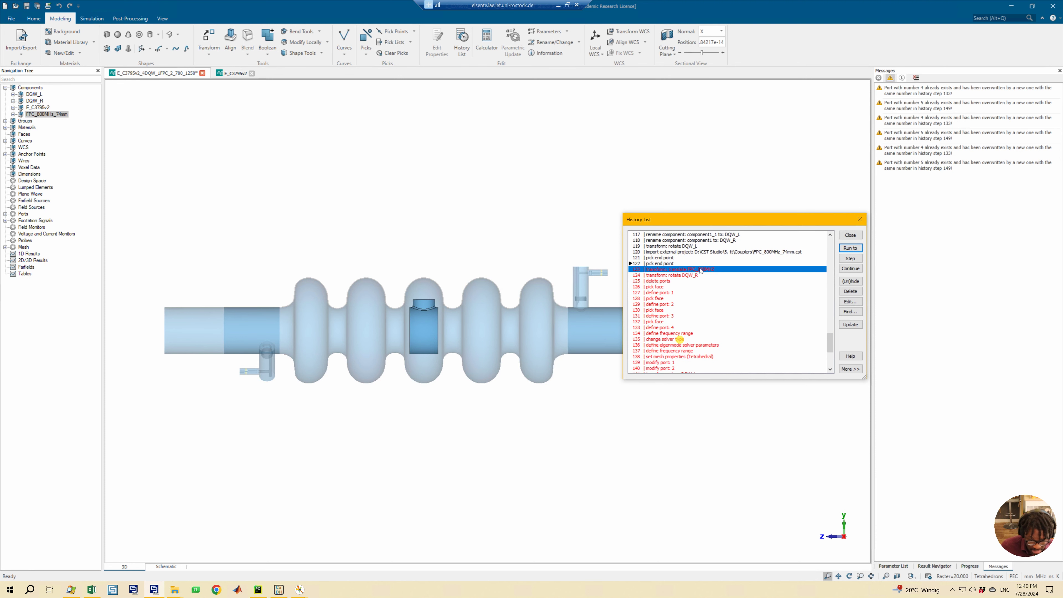
{"action": "left_click", "coordinate": [849, 248]}
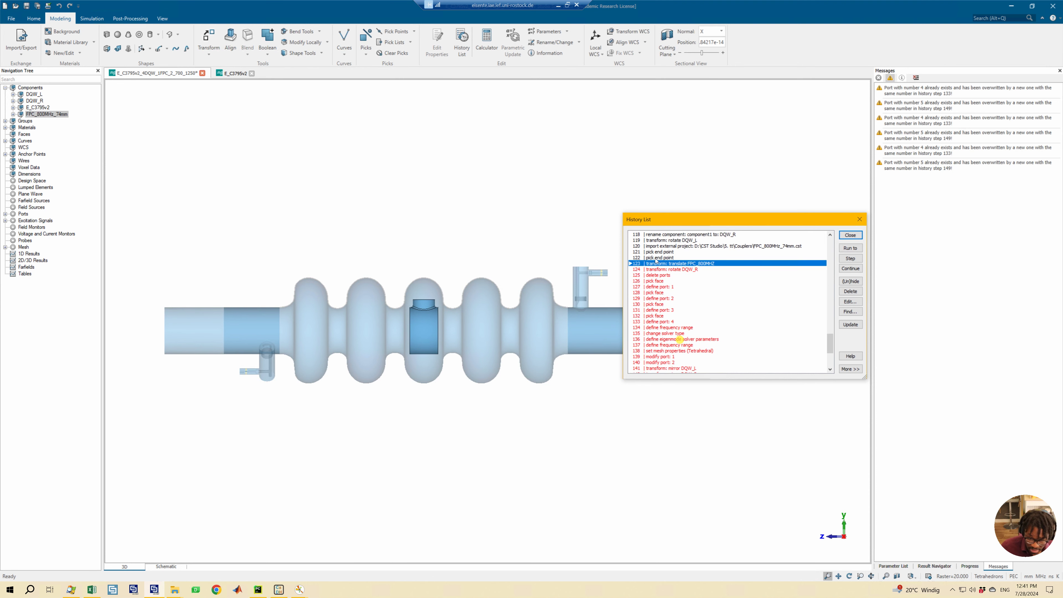
- Hide history entries 121 to 123, covering both end-point picks and the FPC_800MHZ translation, and review the remaining entries
{"action": "left_click", "coordinate": [667, 252]}
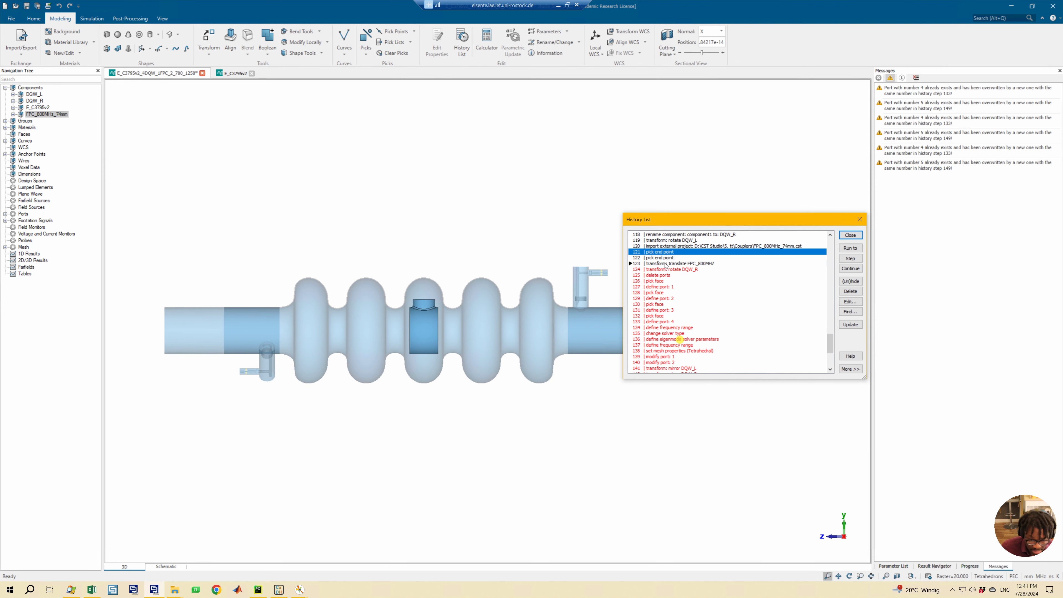
{"action": "left_click", "coordinate": [666, 263], "text": "shift"}
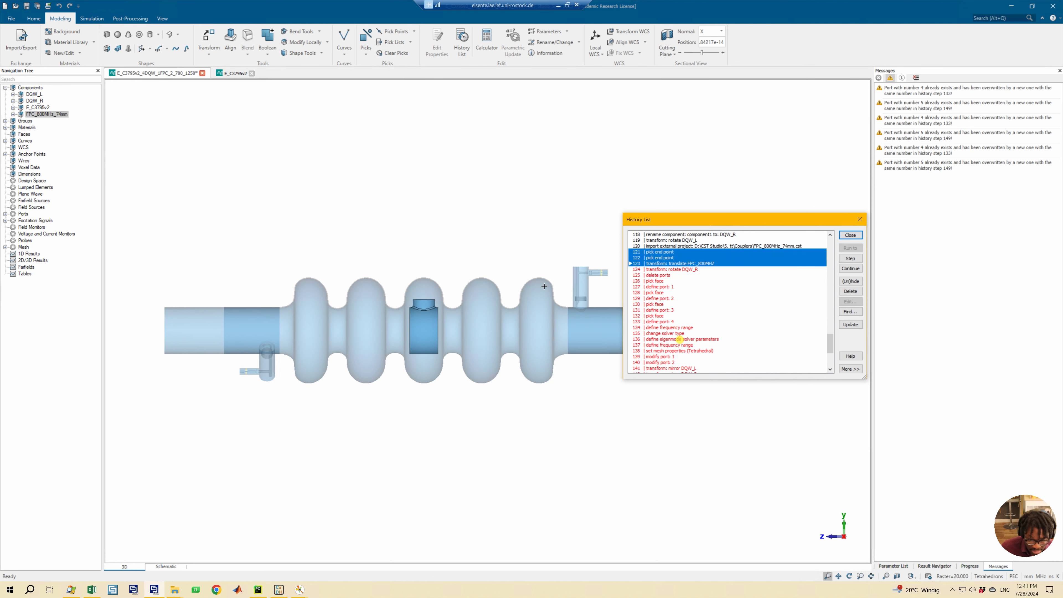
{"action": "left_click", "coordinate": [849, 281]}
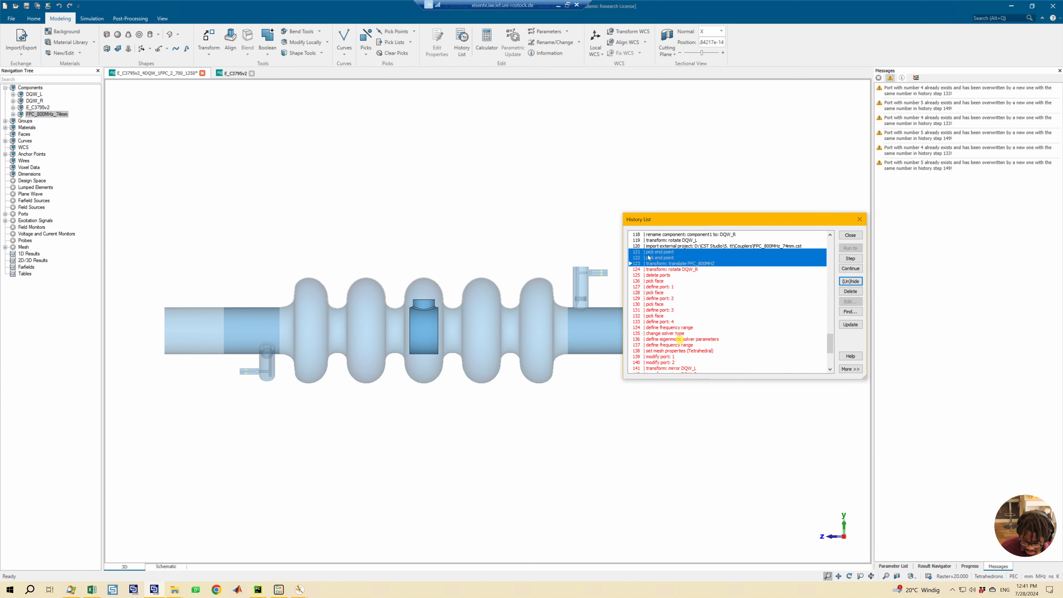
{"action": "left_click", "coordinate": [657, 264]}
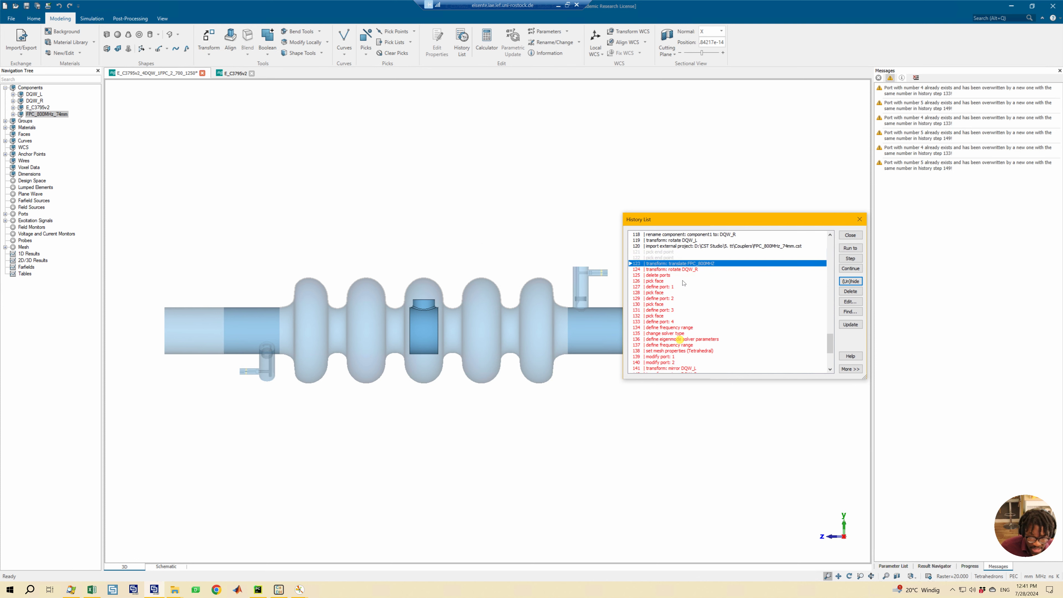
{"action": "scroll", "coordinate": [681, 281], "scroll_direction": "down", "scroll_amount": 3}
{"action": "scroll", "coordinate": [674, 271], "scroll_direction": "up", "scroll_amount": 2}
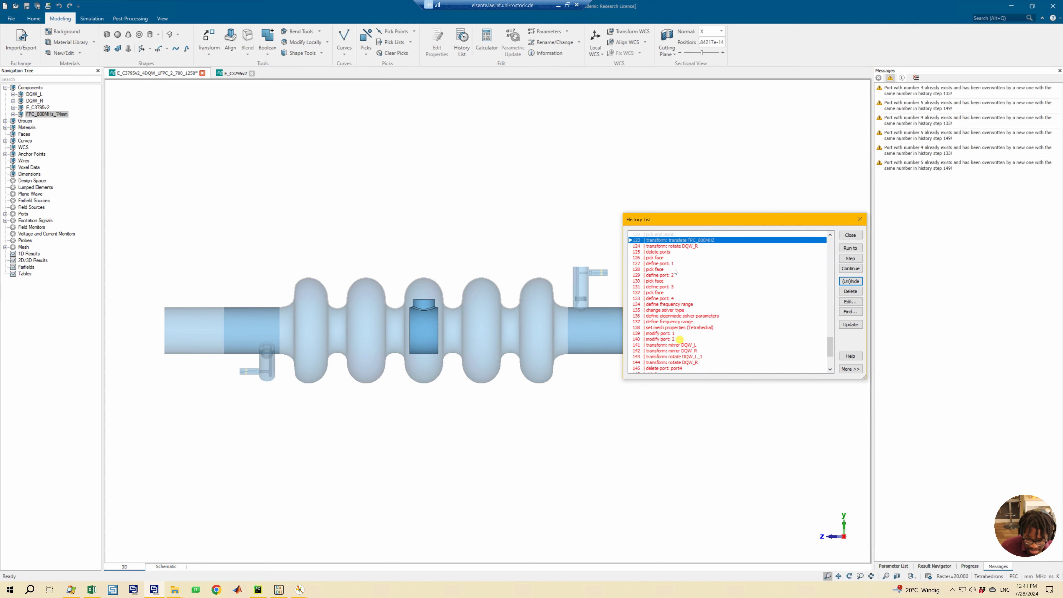
{"action": "scroll", "coordinate": [675, 271], "scroll_direction": "up", "scroll_amount": 2}
{"action": "scroll", "coordinate": [685, 298], "scroll_direction": "down", "scroll_amount": 6}
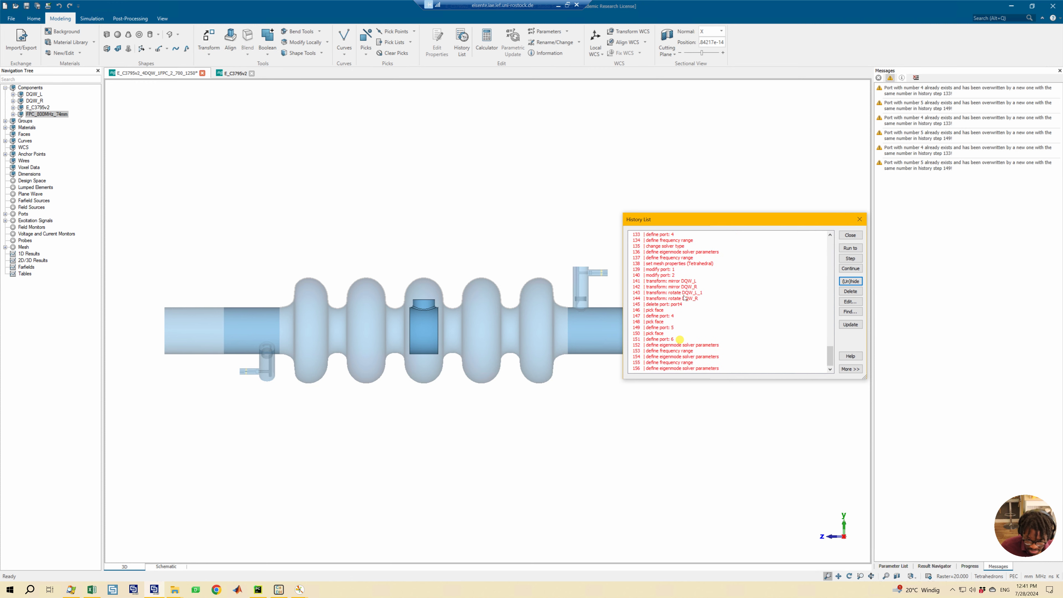
{"action": "scroll", "coordinate": [685, 298], "scroll_direction": "up", "scroll_amount": 3}
{"action": "scroll", "coordinate": [687, 300], "scroll_direction": "up", "scroll_amount": 3}
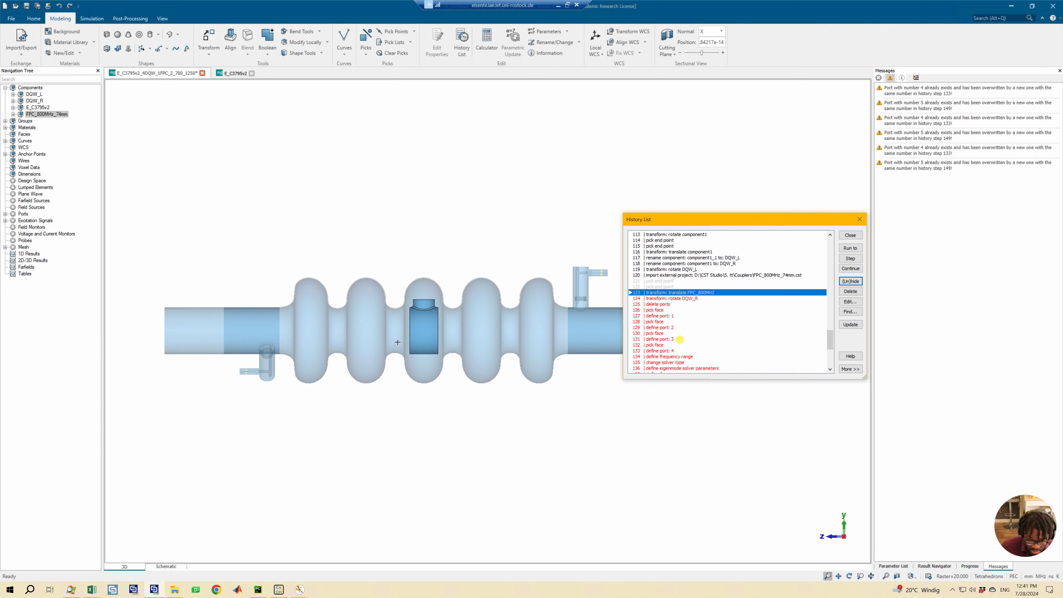
- Pick the centre point on the coupler's −z end, and the matching point where the +z beam pipe meets the end cell
{"action": "scroll", "coordinate": [429, 328], "scroll_direction": "up", "scroll_amount": 5}
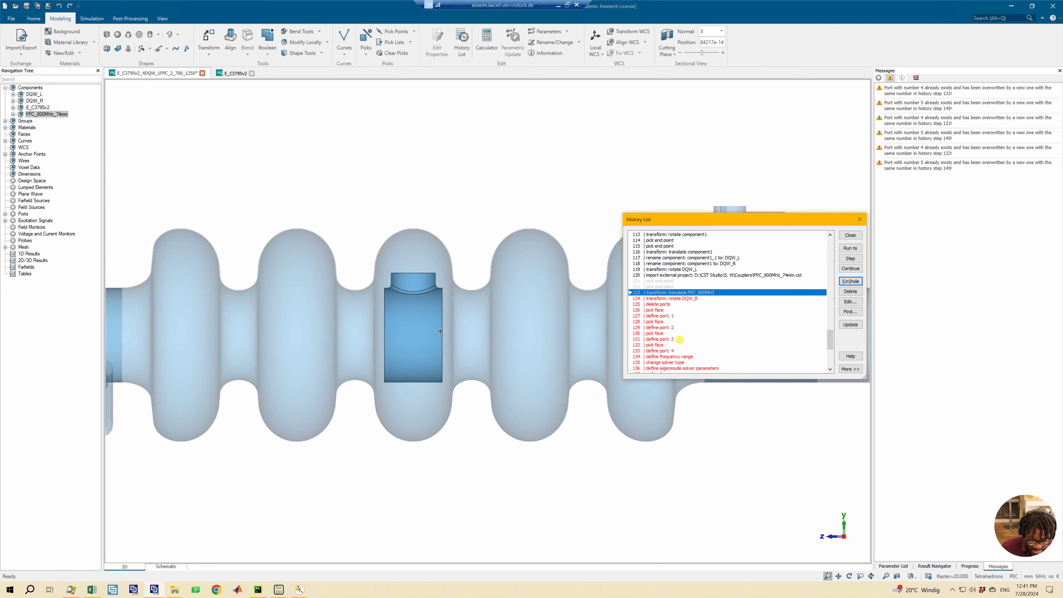
{"action": "scroll", "coordinate": [281, 147], "scroll_direction": "down", "scroll_amount": 1}
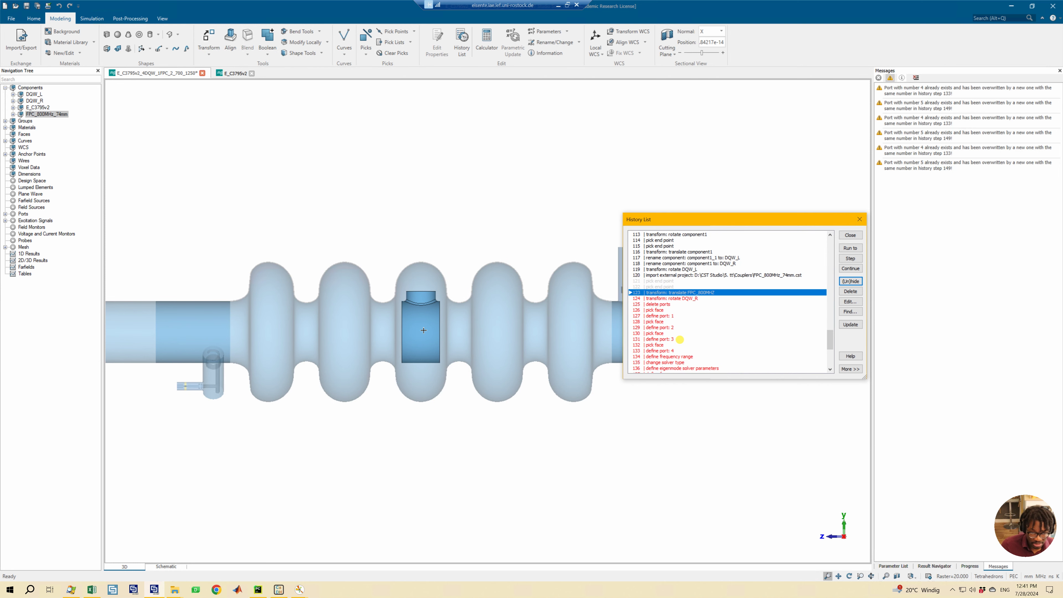
{"action": "middle_click_drag", "start_coordinate": [423, 330], "coordinate": [563, 326]}
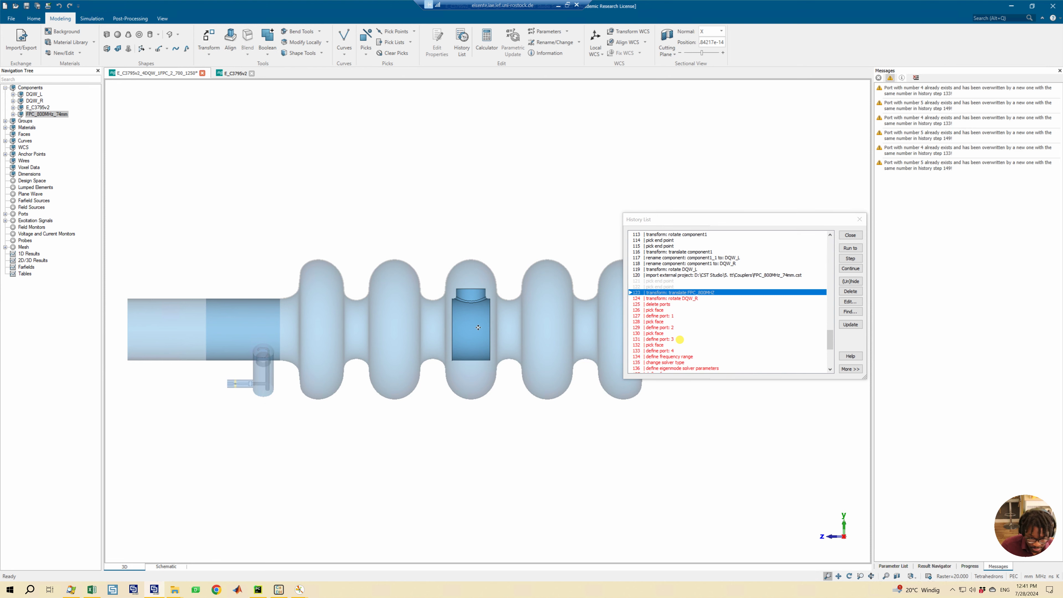
{"action": "middle_click_drag", "start_coordinate": [478, 327], "coordinate": [466, 327]}
{"action": "key", "text": "p"}
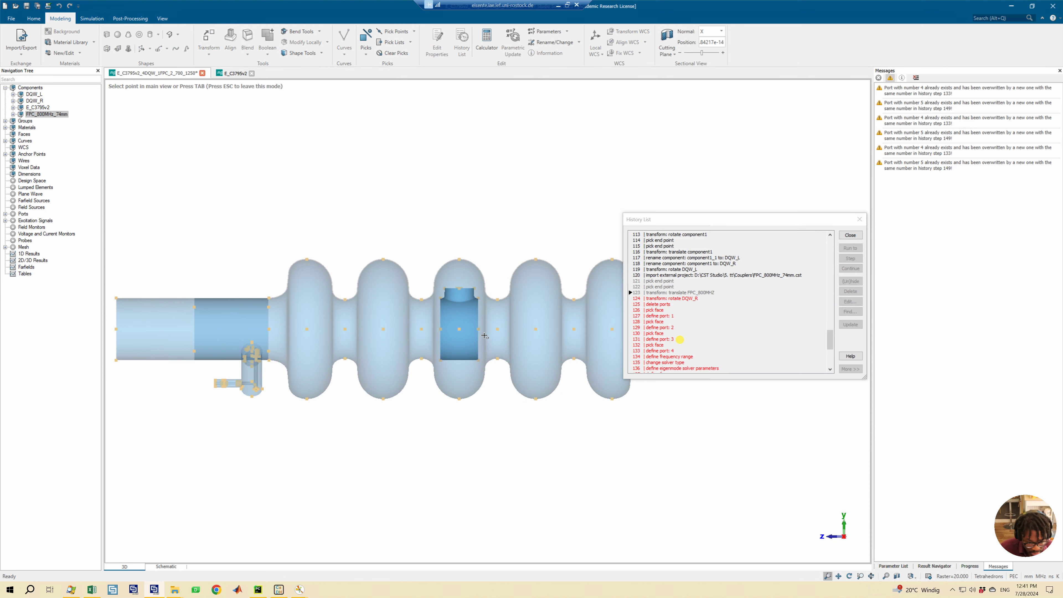
{"action": "left_click", "coordinate": [482, 332]}
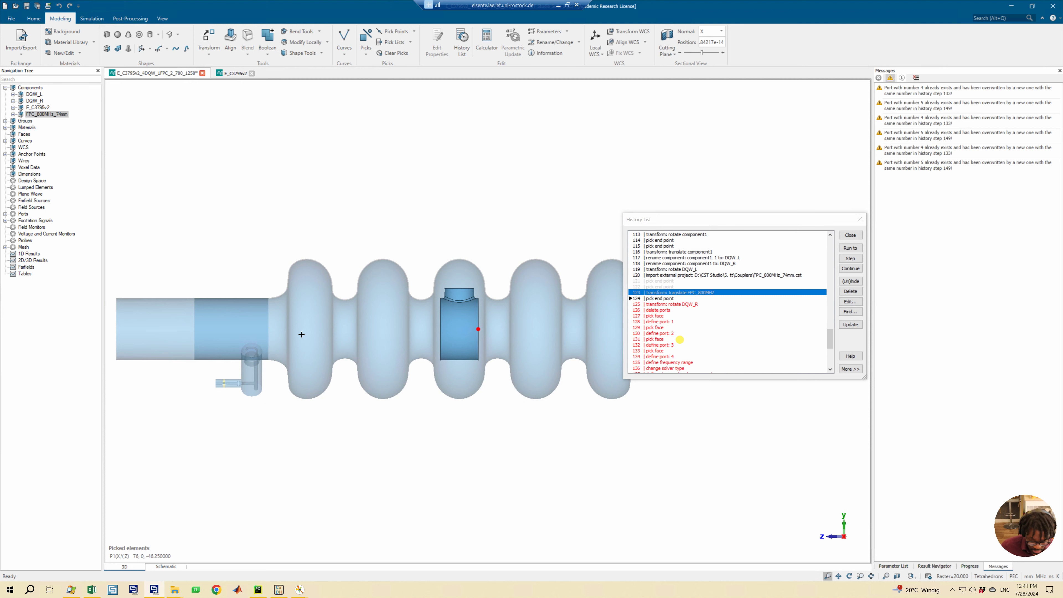
{"action": "key", "text": "p"}
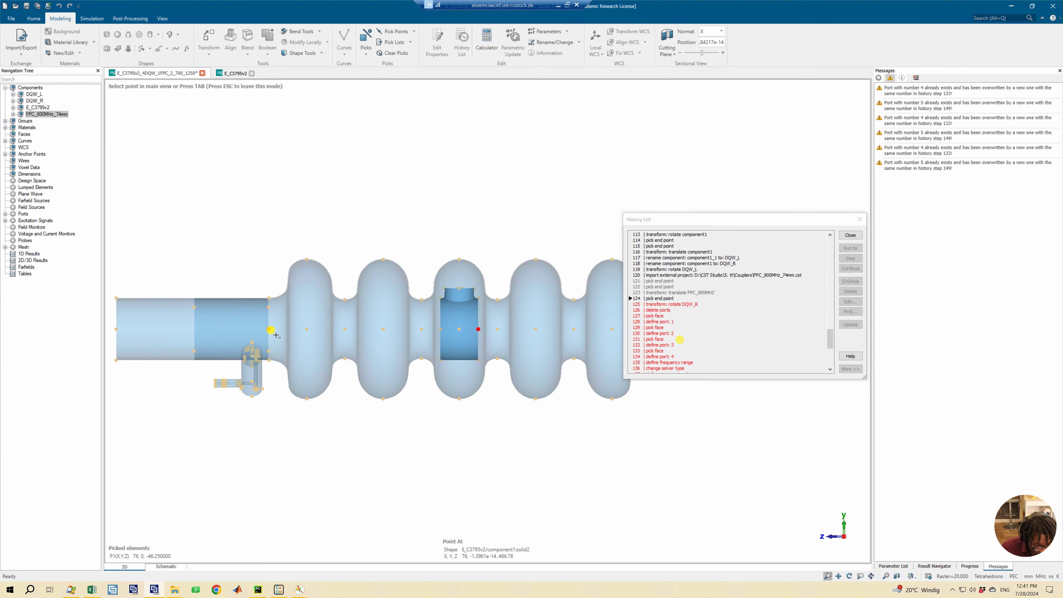
{"action": "left_click", "coordinate": [276, 335]}
- Start a Translate transform of FPC_800MHz_74mm using the two picked points as the translation vector
{"action": "left_click", "coordinate": [209, 49]}
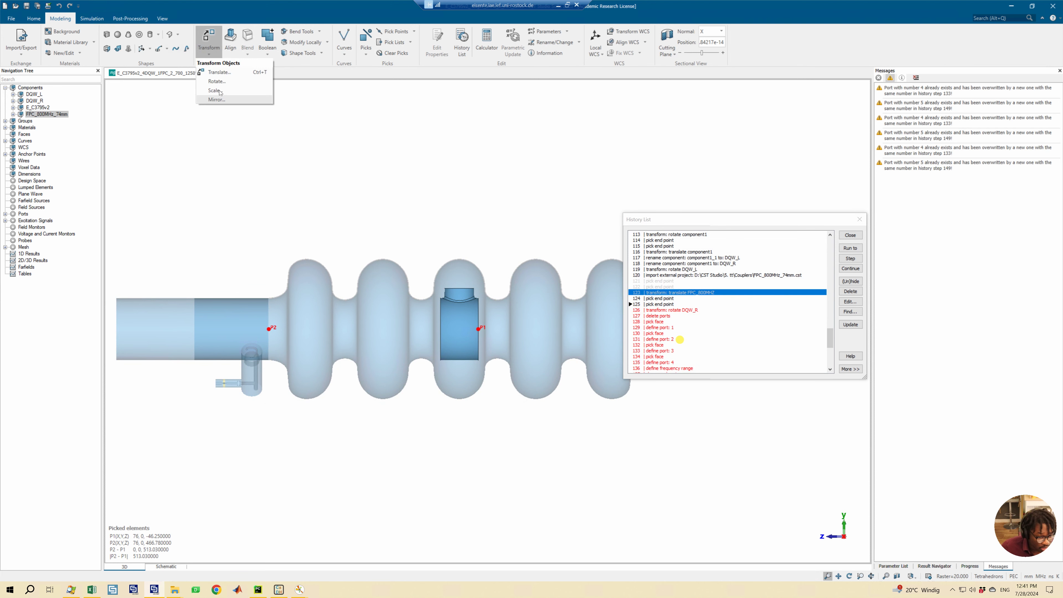
{"action": "left_click", "coordinate": [219, 71]}
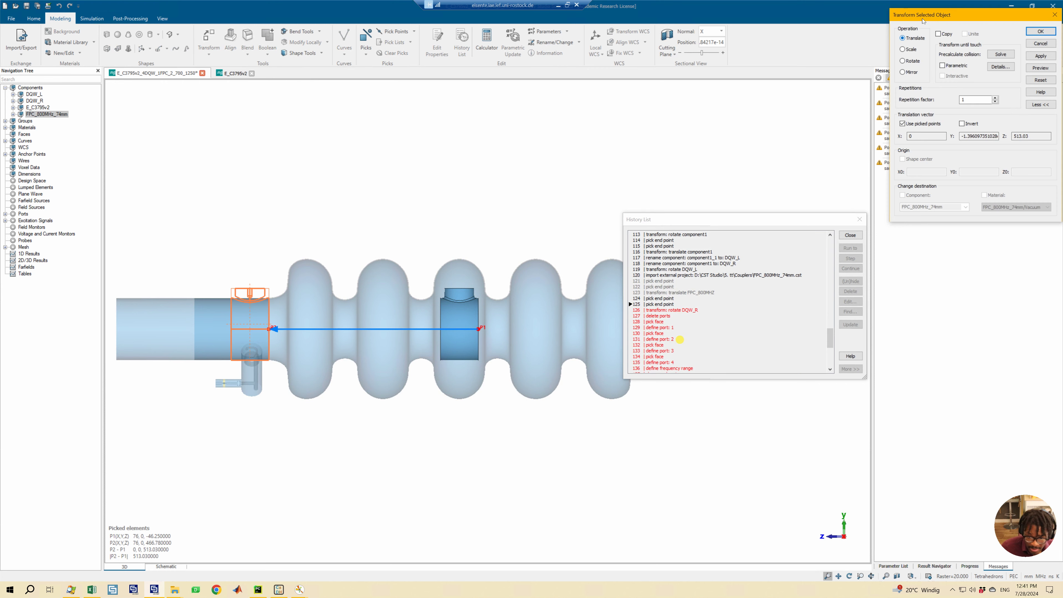
{"action": "left_click_drag", "start_coordinate": [902, 18], "coordinate": [622, 111]}
- Try to edit the translation vector's Y component while the vector is taken from the picked points
{"action": "left_click", "coordinate": [688, 228]}
{"action": "double_click", "coordinate": [693, 229]}
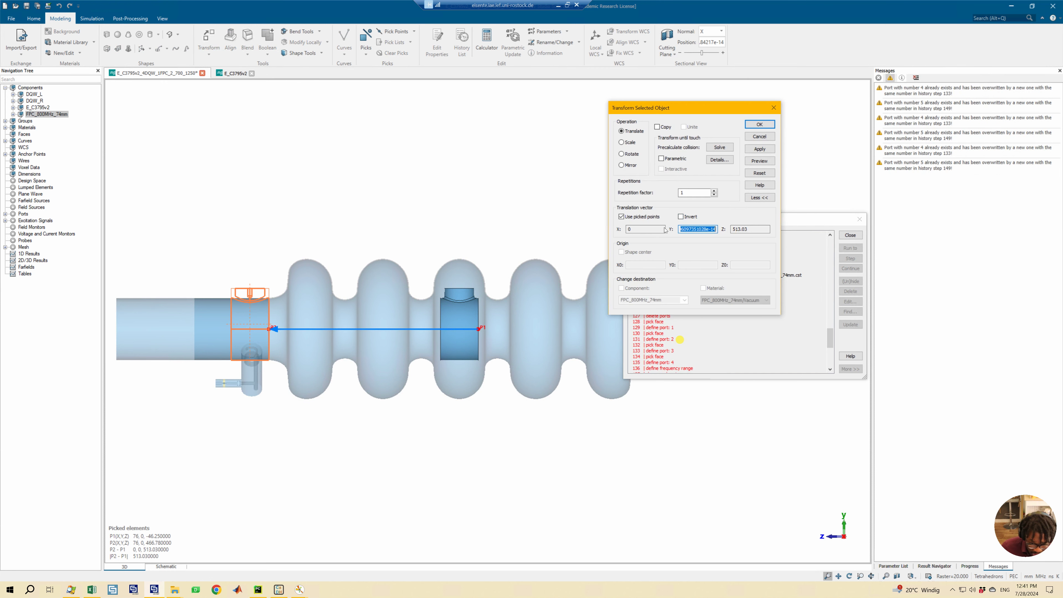
{"action": "left_click", "coordinate": [704, 233]}
{"action": "left_click_drag", "start_coordinate": [692, 233], "coordinate": [677, 231]}
{"action": "left_click", "coordinate": [702, 231]}
{"action": "double_click", "coordinate": [703, 230]}
{"action": "left_click", "coordinate": [716, 232]}
{"action": "left_click_drag", "start_coordinate": [718, 233], "coordinate": [616, 208]}
- Stop using the picked points, set the translation vector's Y component to 0, then preview and apply the coupler's translation
{"action": "left_click", "coordinate": [621, 217]}
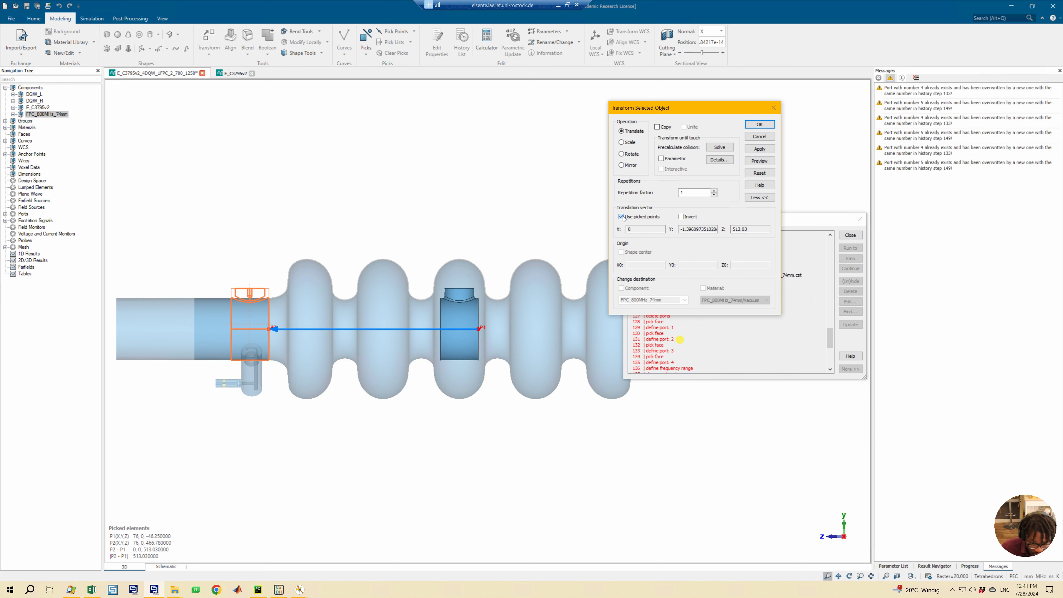
{"action": "double_click", "coordinate": [714, 232]}
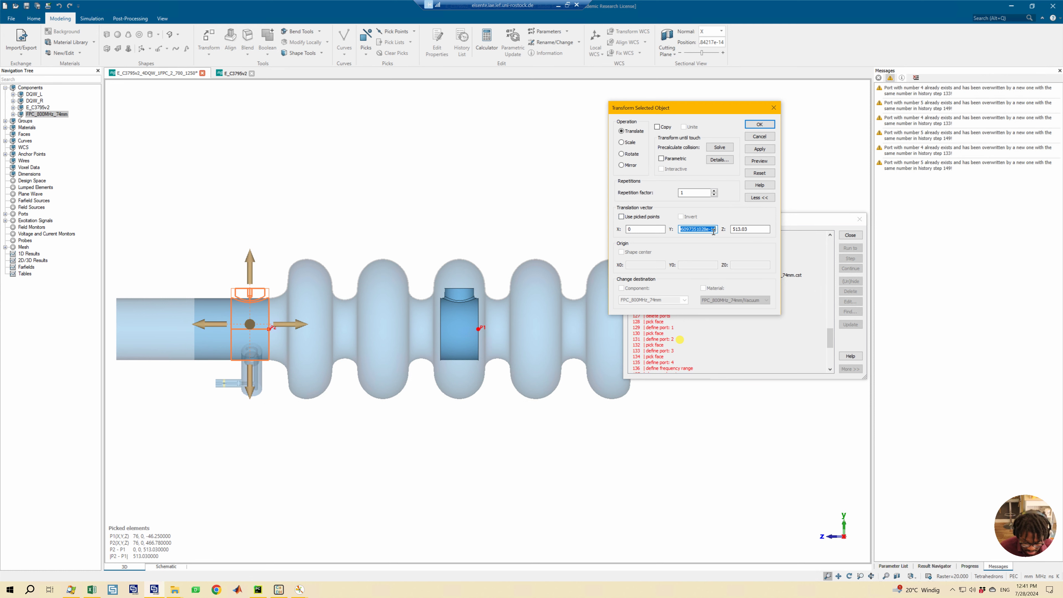
{"action": "type", "text": "0"}
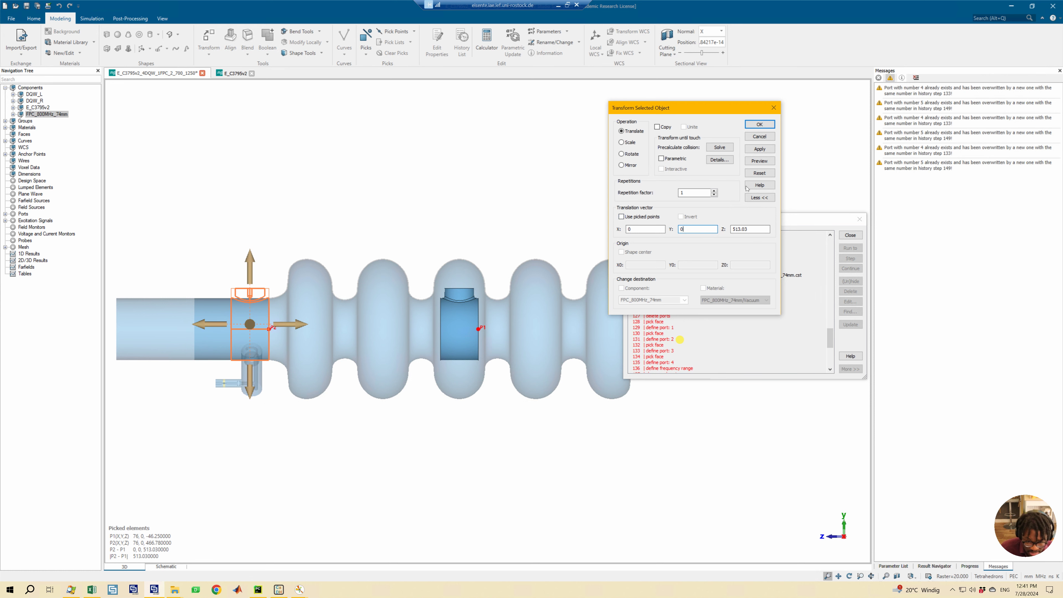
{"action": "left_click", "coordinate": [758, 161]}
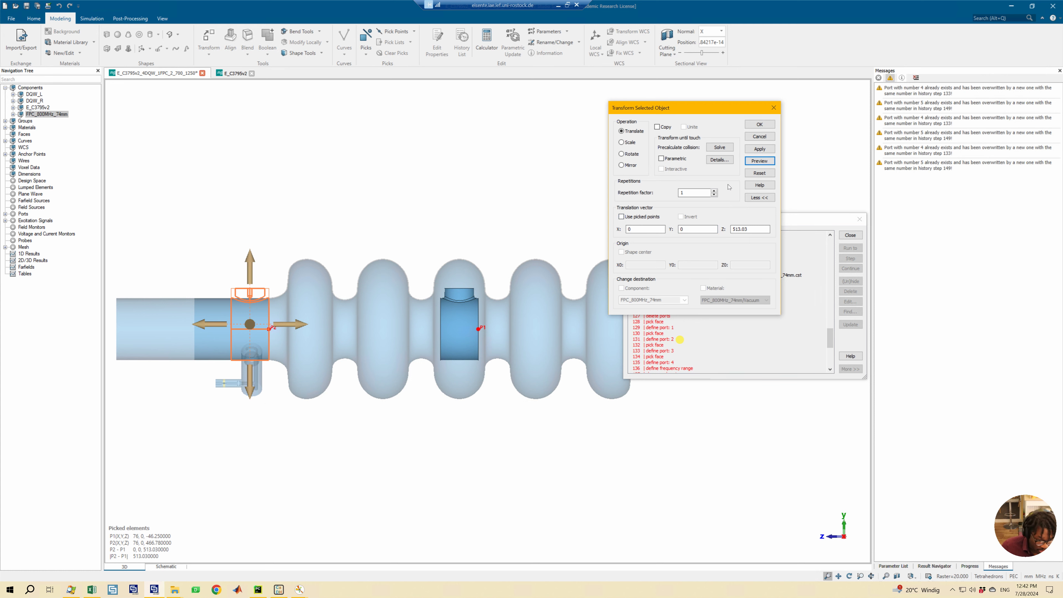
{"action": "left_click", "coordinate": [759, 124]}
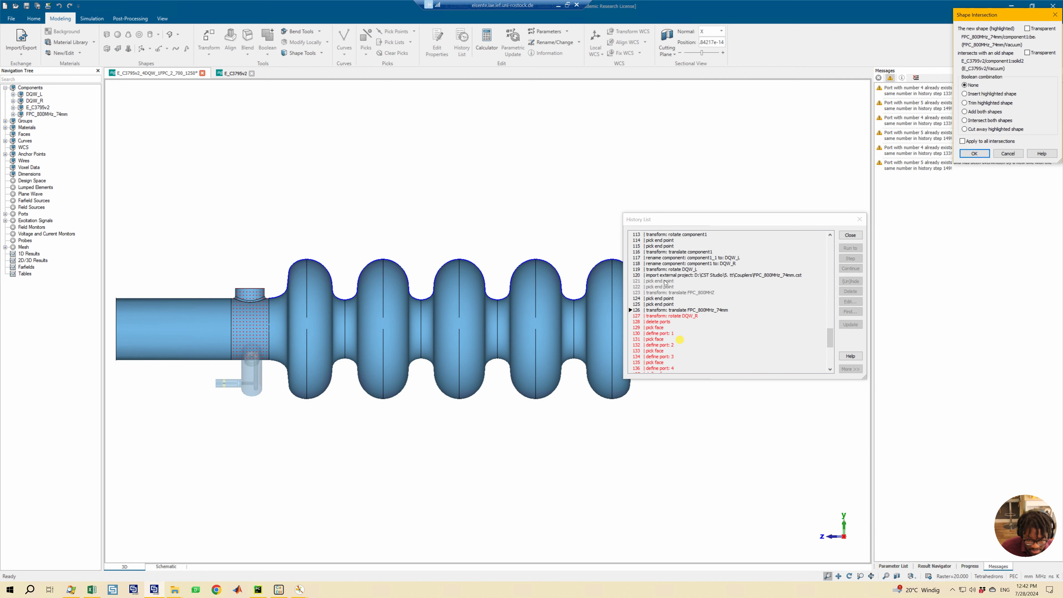
- Resolve the coupler's shape intersections with the Boolean combination None, applied to all intersections
{"action": "left_click", "coordinate": [666, 292]}
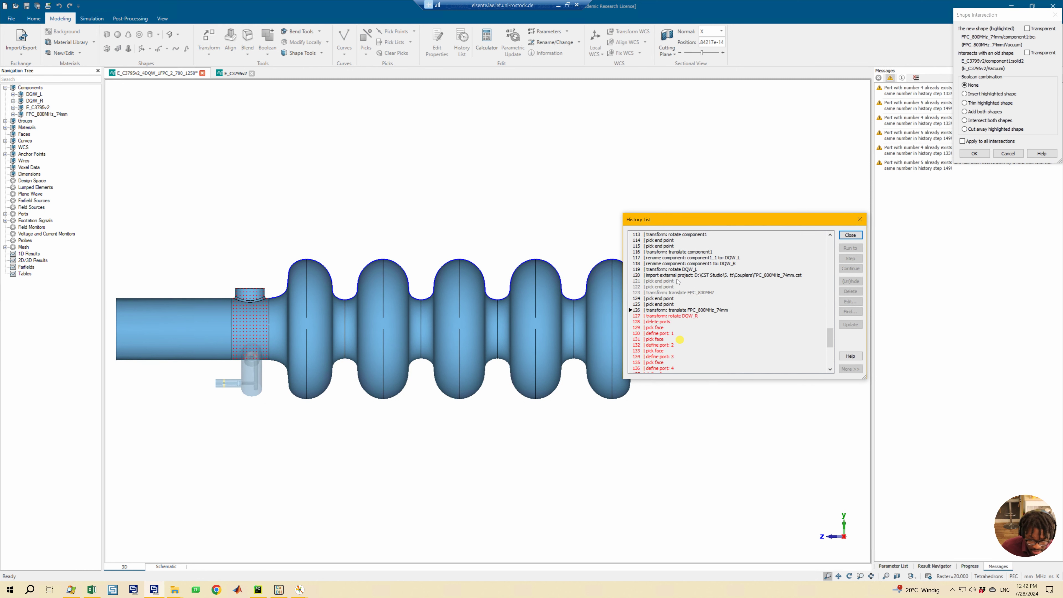
{"action": "left_click", "coordinate": [963, 141]}
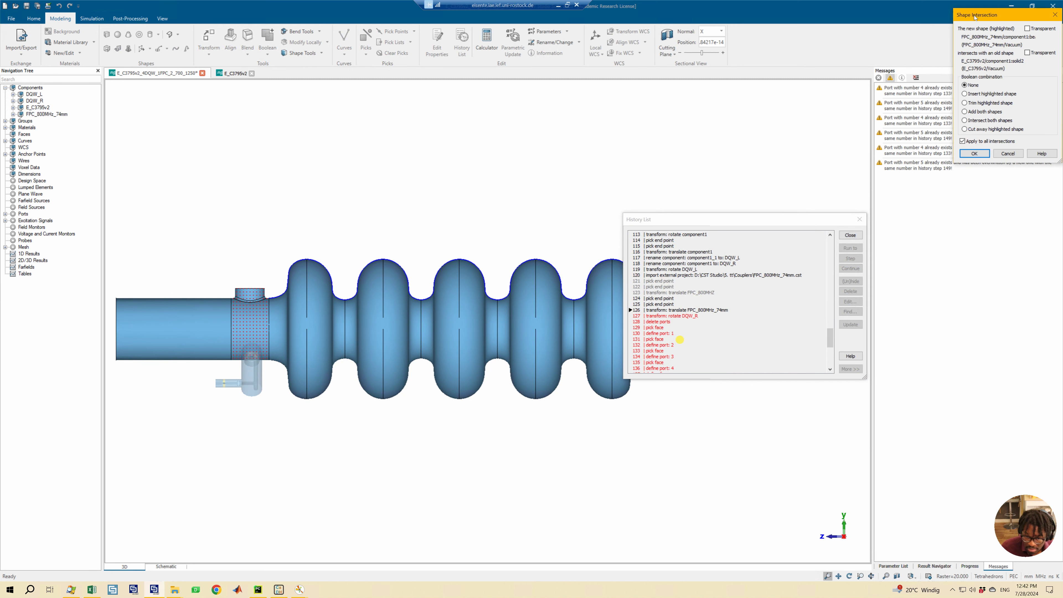
{"action": "left_click_drag", "start_coordinate": [974, 17], "coordinate": [427, 205]}
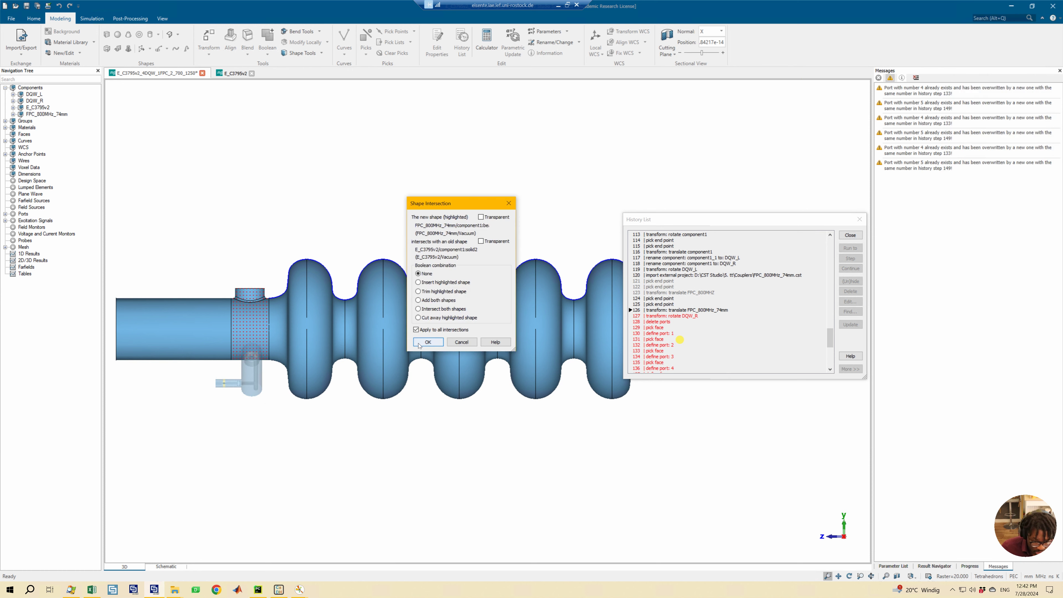
{"action": "left_click", "coordinate": [426, 341]}
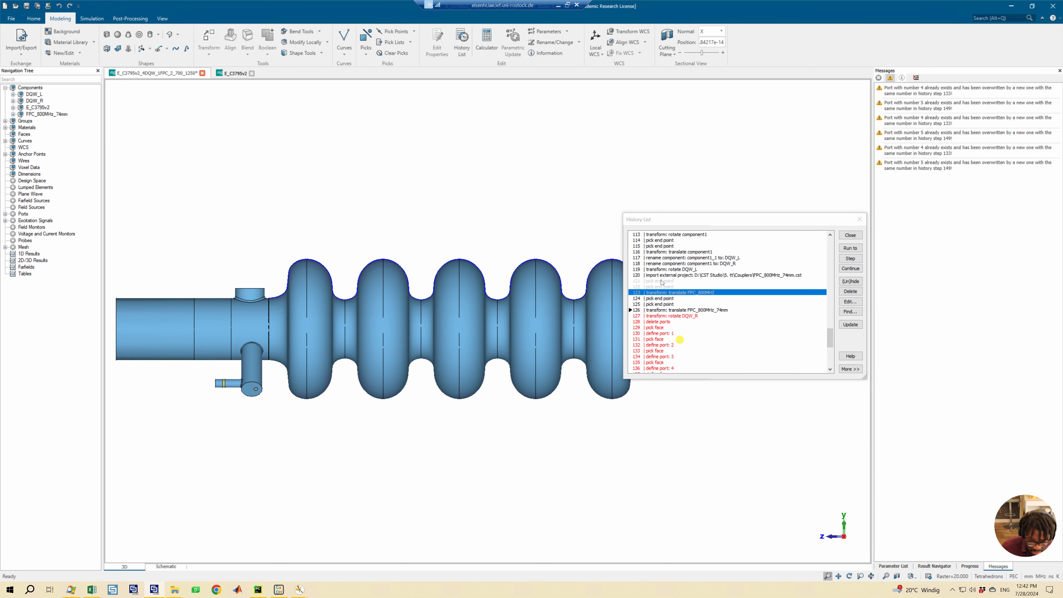
- Delete the hidden operations 121 to 123, the two old end-point picks and the FPC_800MHz translation, from the history list
{"action": "left_click", "coordinate": [656, 310]}
{"action": "left_click", "coordinate": [659, 281]}
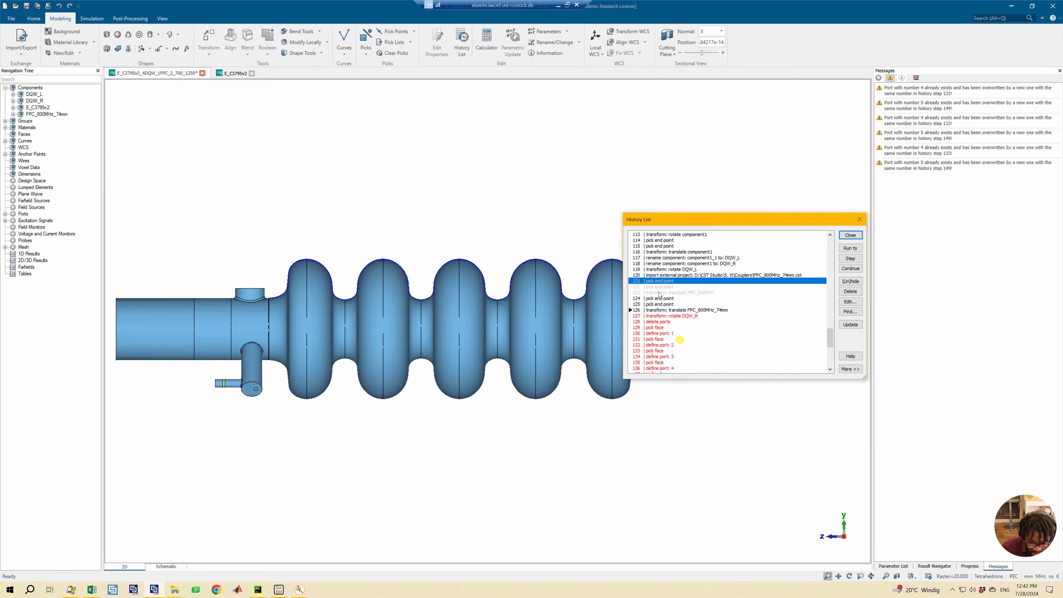
{"action": "left_click", "coordinate": [660, 293], "text": "shift"}
{"action": "left_click", "coordinate": [849, 291]}
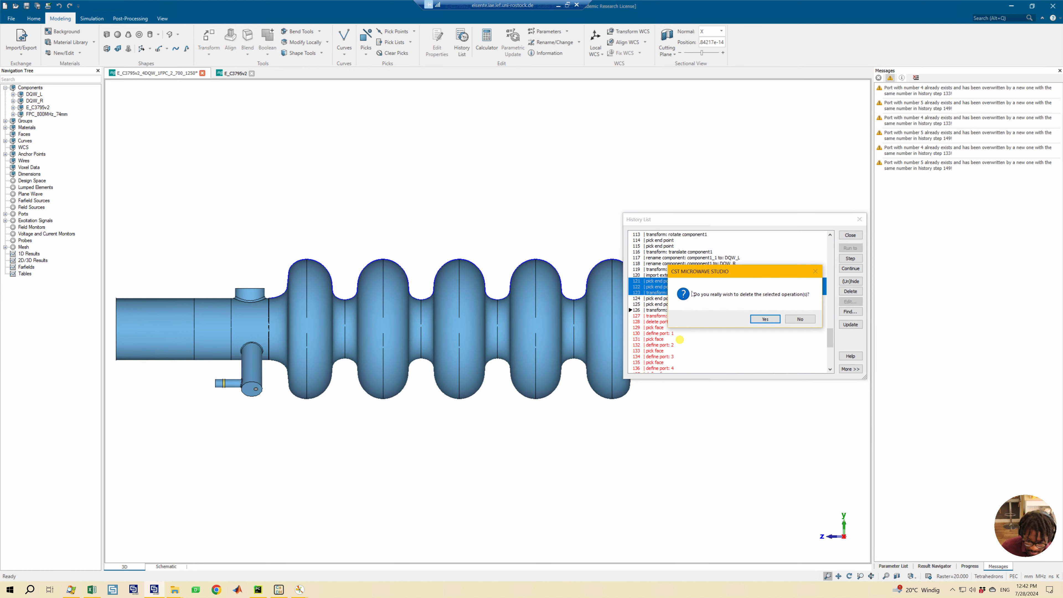
{"action": "left_click", "coordinate": [761, 317]}
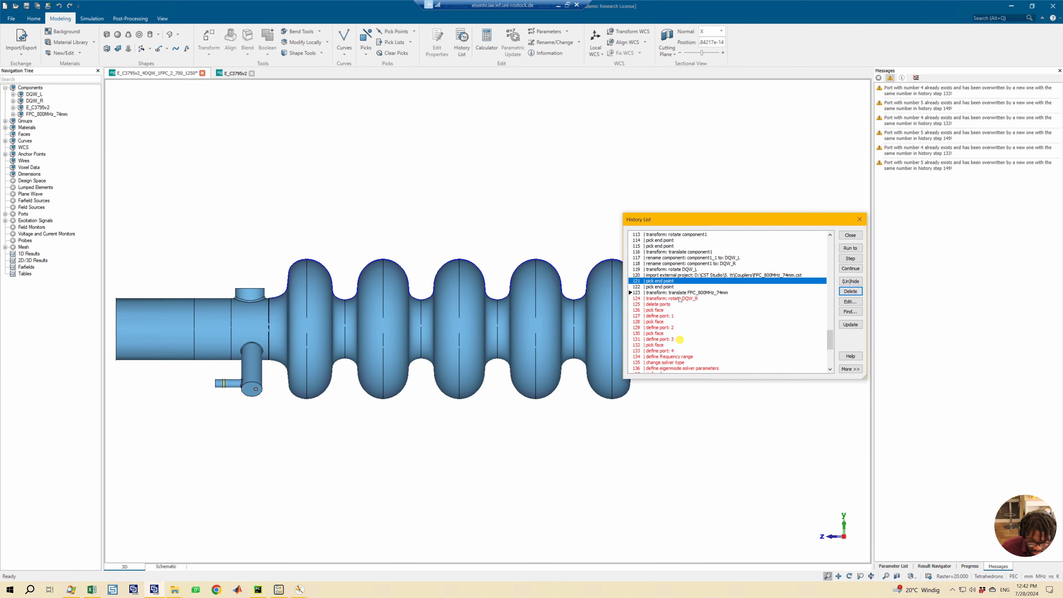
- Continue the history replay from the DQW_R rotation through to the last operation
{"action": "left_click", "coordinate": [679, 298]}
{"action": "left_click", "coordinate": [845, 270]}
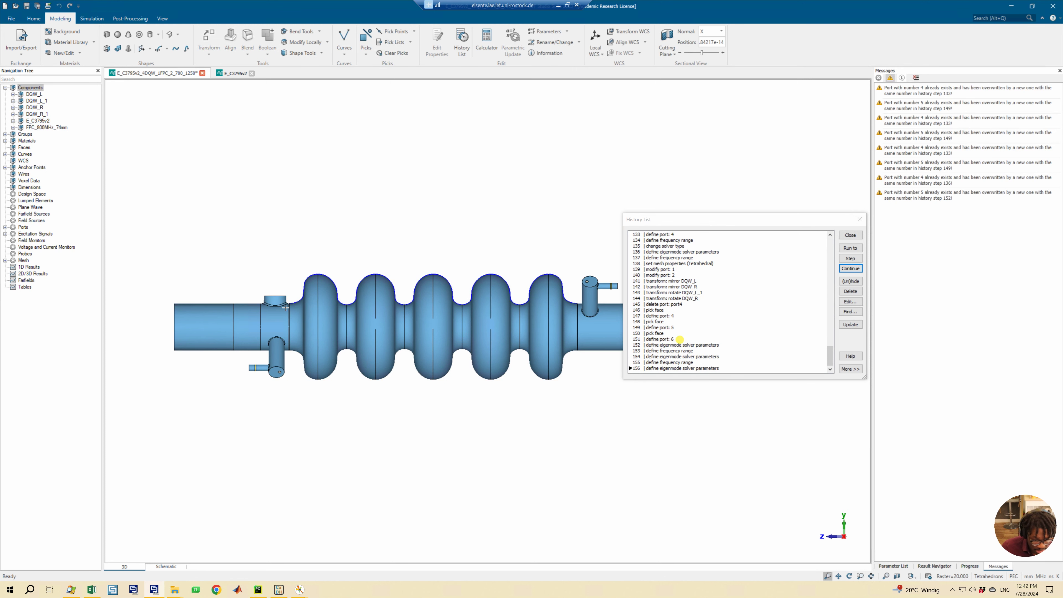
{"action": "left_click_drag", "start_coordinate": [285, 304], "coordinate": [458, 360]}
- Find the hidden extrude and Boolean operations 97 and 98 in the history list and delete them
{"action": "scroll", "coordinate": [695, 314], "scroll_direction": "up", "scroll_amount": 2}
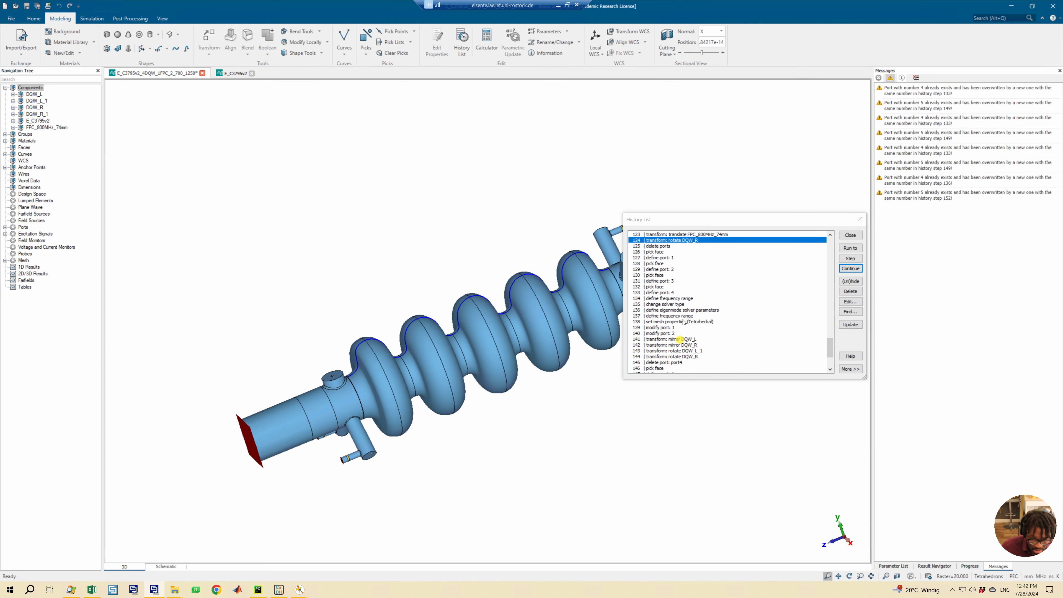
{"action": "scroll", "coordinate": [694, 315], "scroll_direction": "down", "scroll_amount": 2}
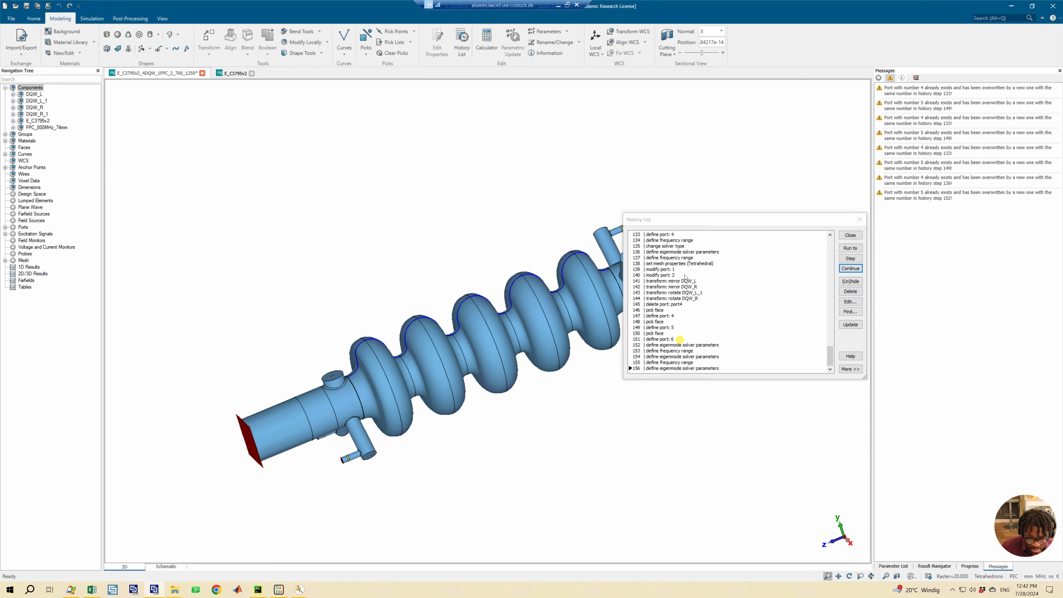
{"action": "scroll", "coordinate": [691, 311], "scroll_direction": "up", "scroll_amount": 20}
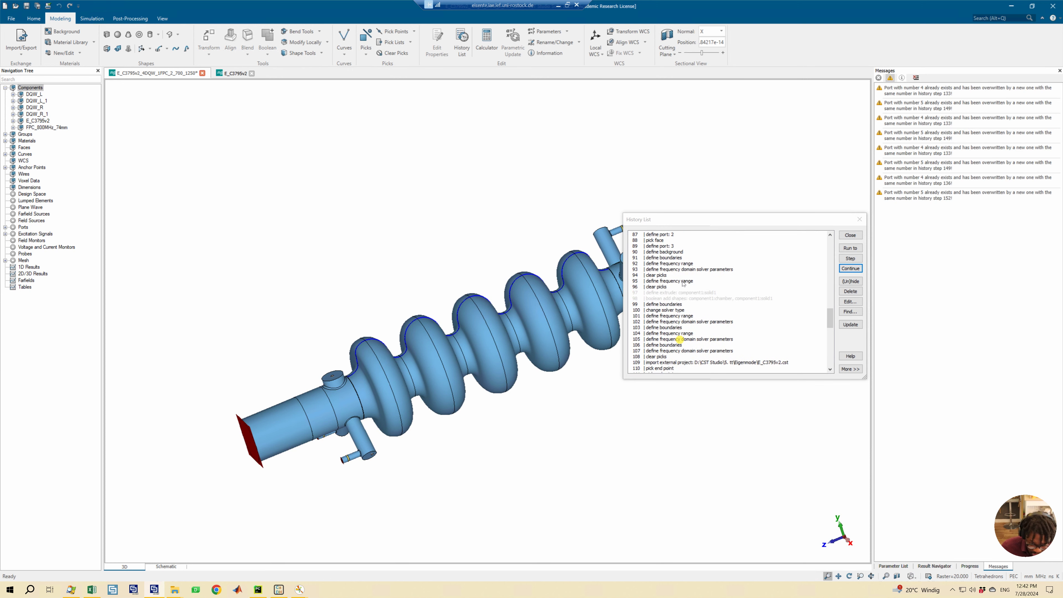
{"action": "scroll", "coordinate": [691, 288], "scroll_direction": "down", "scroll_amount": 5}
{"action": "left_click_drag", "start_coordinate": [672, 315], "coordinate": [673, 321]}
{"action": "left_click", "coordinate": [850, 291]}
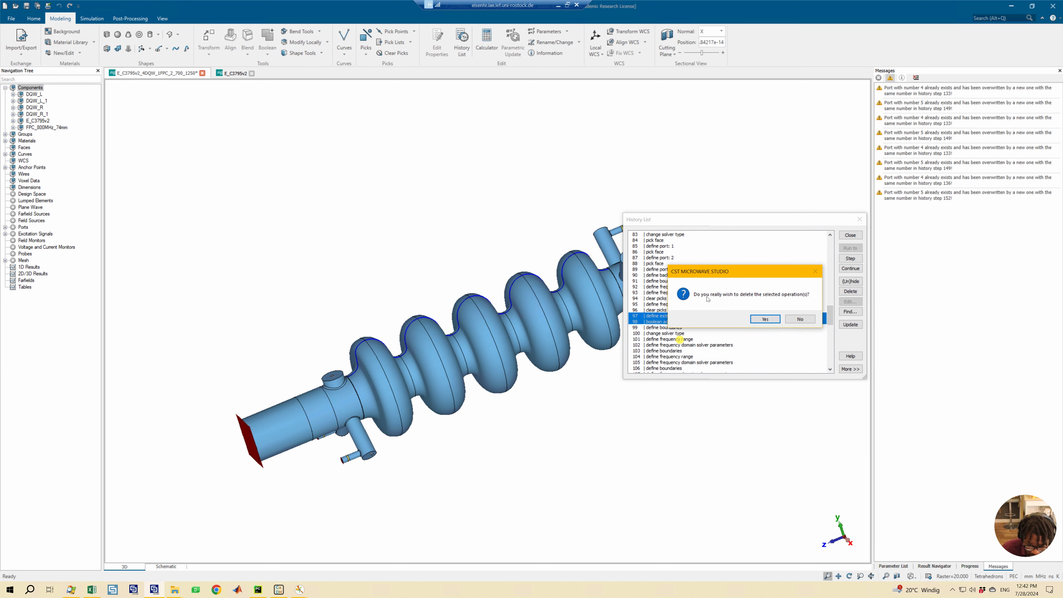
{"action": "left_click", "coordinate": [765, 320]}
- Check the whole history list for further hidden operations and inspect the rebuilt cavity with its couplers and ports
{"action": "scroll", "coordinate": [686, 300], "scroll_direction": "up", "scroll_amount": 12}
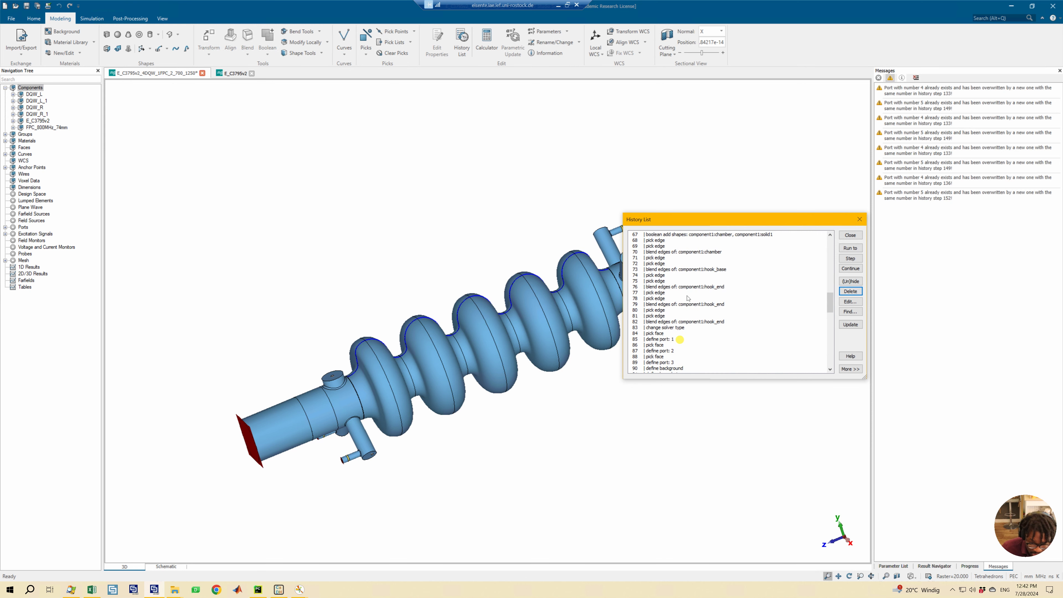
{"action": "scroll", "coordinate": [685, 299], "scroll_direction": "up", "scroll_amount": 15}
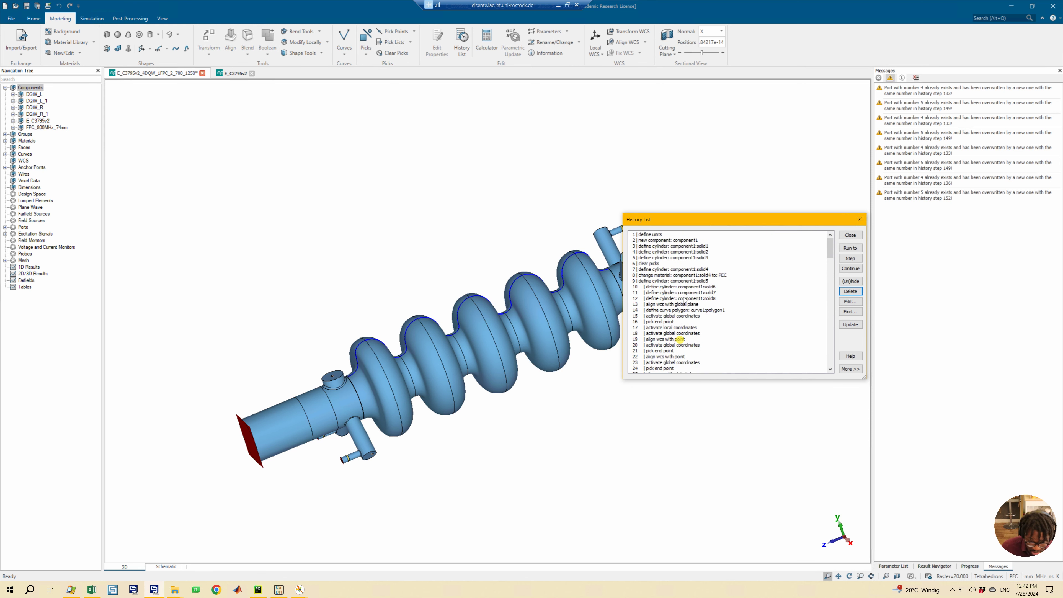
{"action": "scroll", "coordinate": [684, 300], "scroll_direction": "down", "scroll_amount": 20}
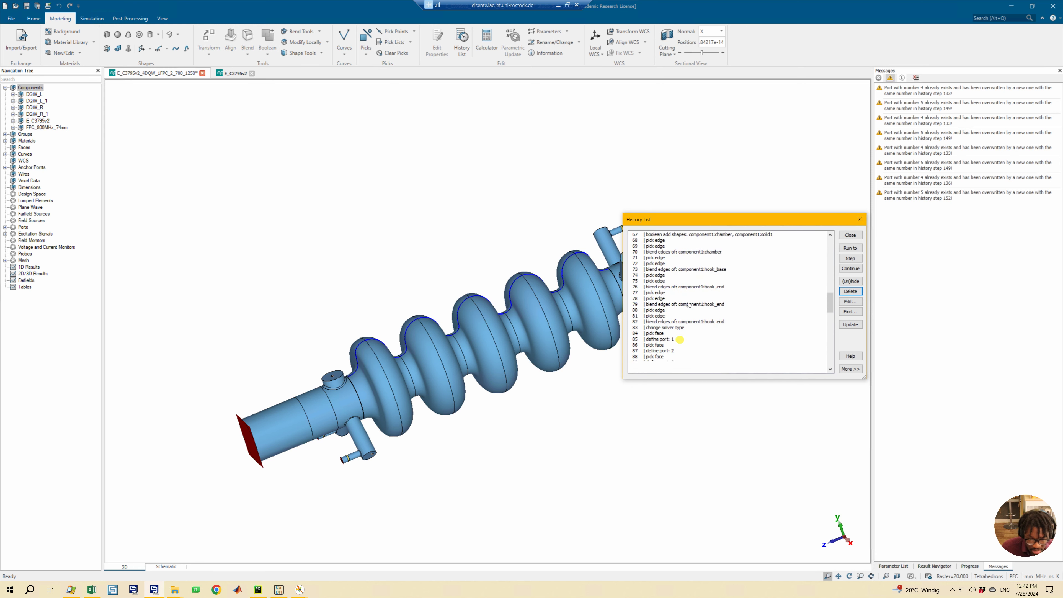
{"action": "scroll", "coordinate": [692, 309], "scroll_direction": "down", "scroll_amount": 11}
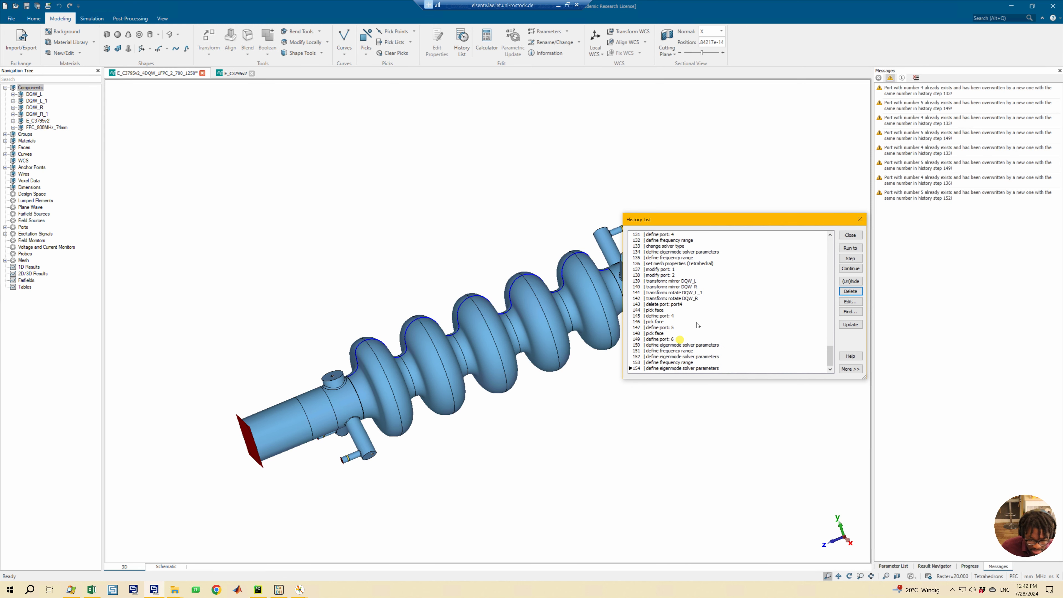
{"action": "middle_click_drag", "start_coordinate": [476, 279], "coordinate": [411, 184]}
{"action": "left_click_drag", "start_coordinate": [361, 258], "coordinate": [412, 276], "text": "ctrl"}
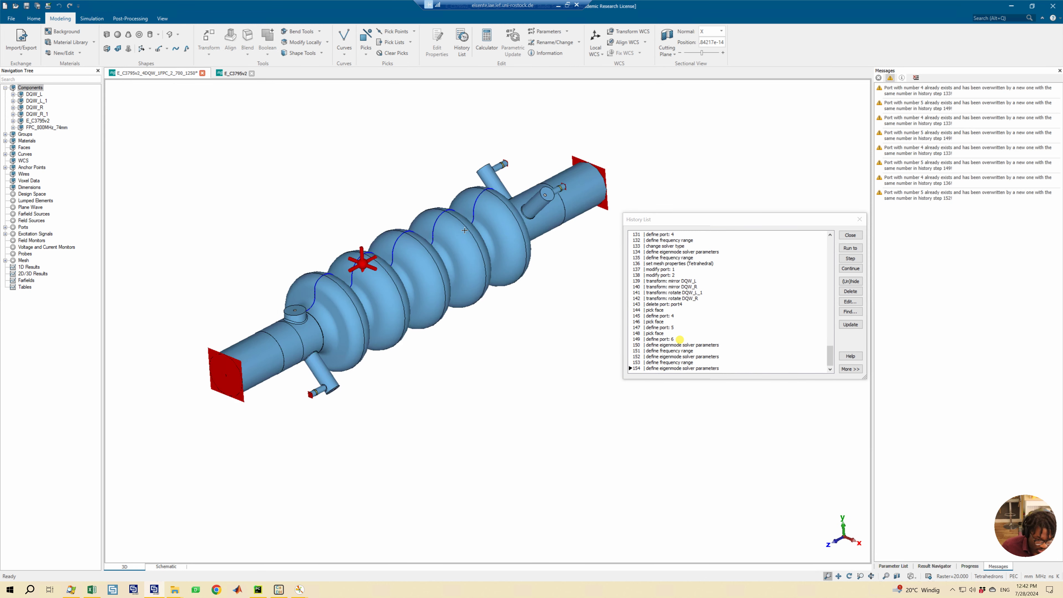
{"action": "scroll", "coordinate": [412, 276], "scroll_direction": "up", "scroll_amount": 3}
{"action": "middle_click_drag", "start_coordinate": [413, 276], "coordinate": [420, 356]}
{"action": "middle_click_drag", "start_coordinate": [437, 308], "coordinate": [460, 296]}
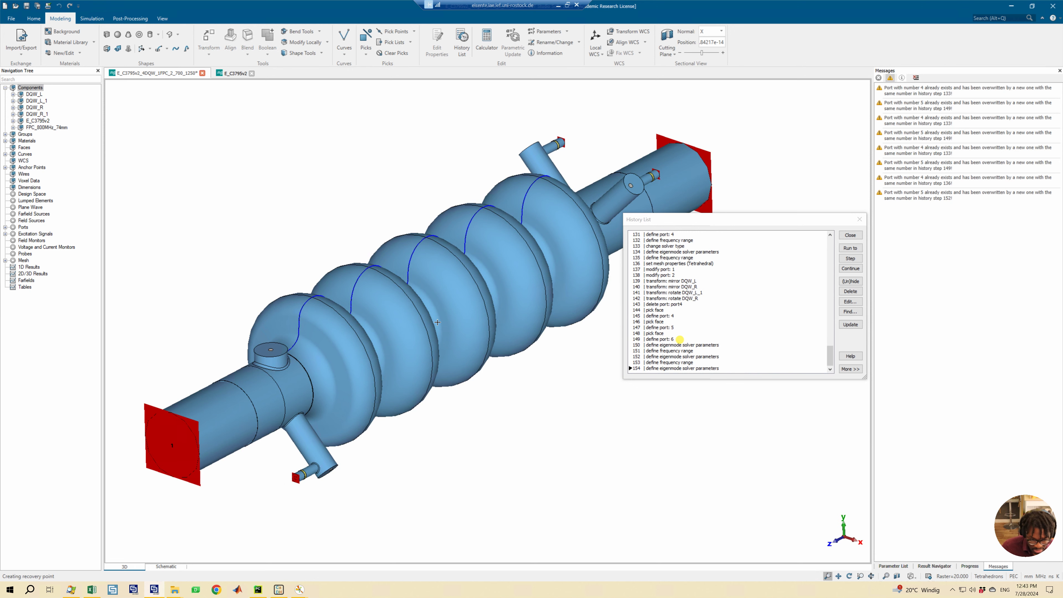
{"action": "scroll", "coordinate": [762, 324], "scroll_direction": "up", "scroll_amount": 9}
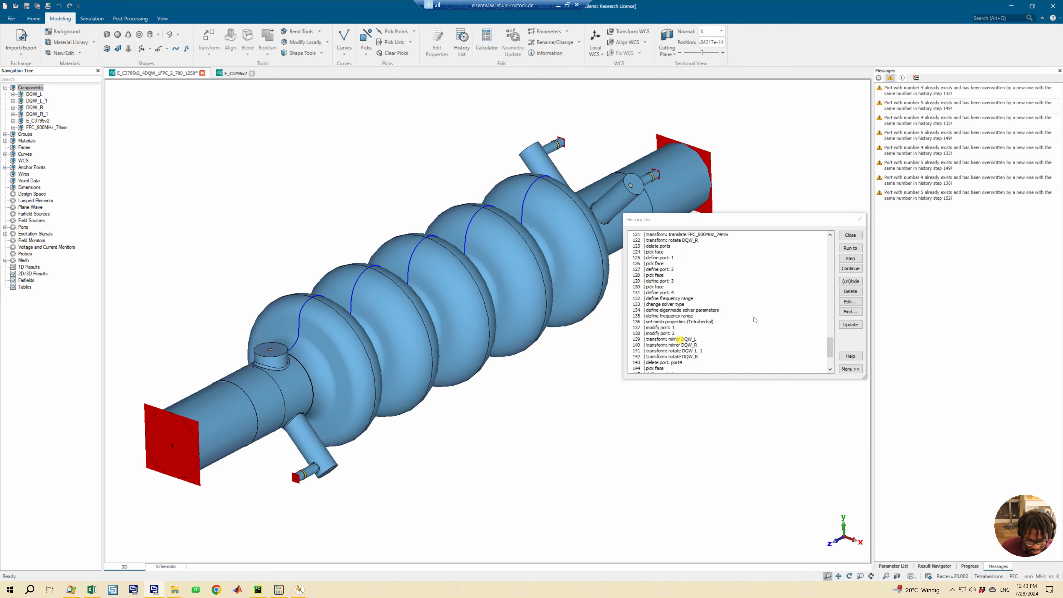